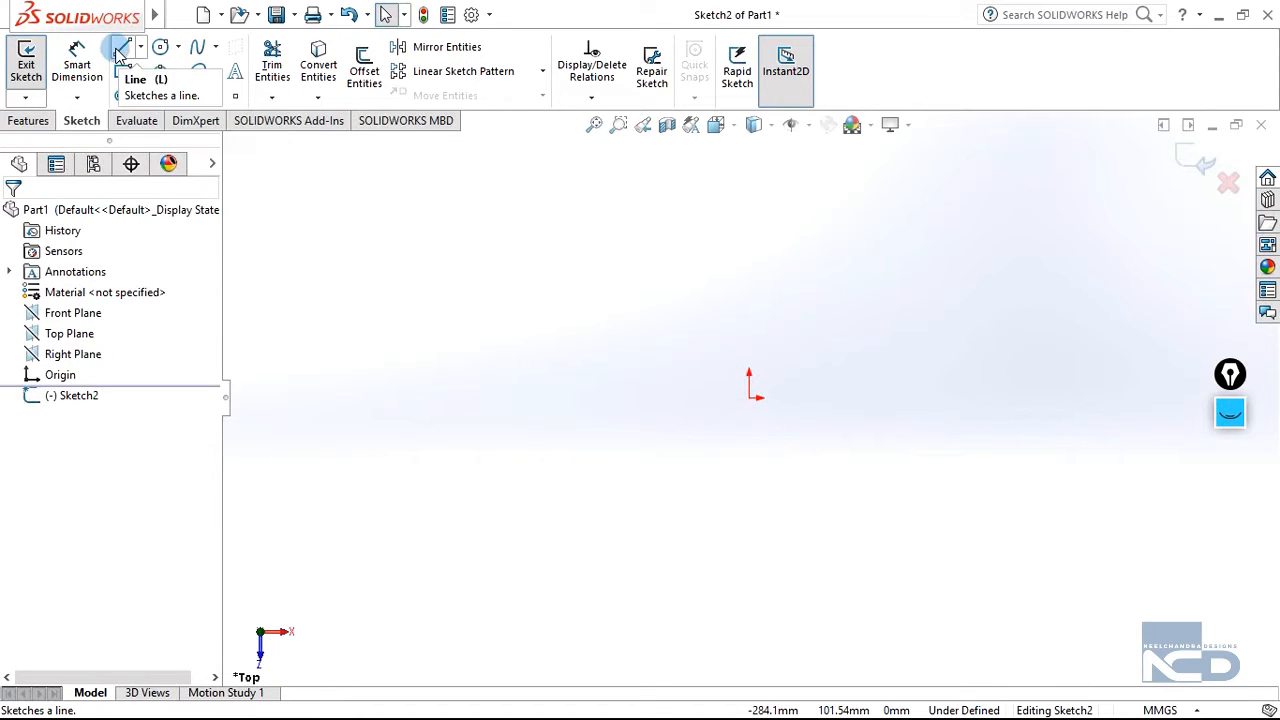
Sketch an open stepped profile from the origin: base line about 147 mm right, about 29 mm up, back left, and up again.
click(122, 47)
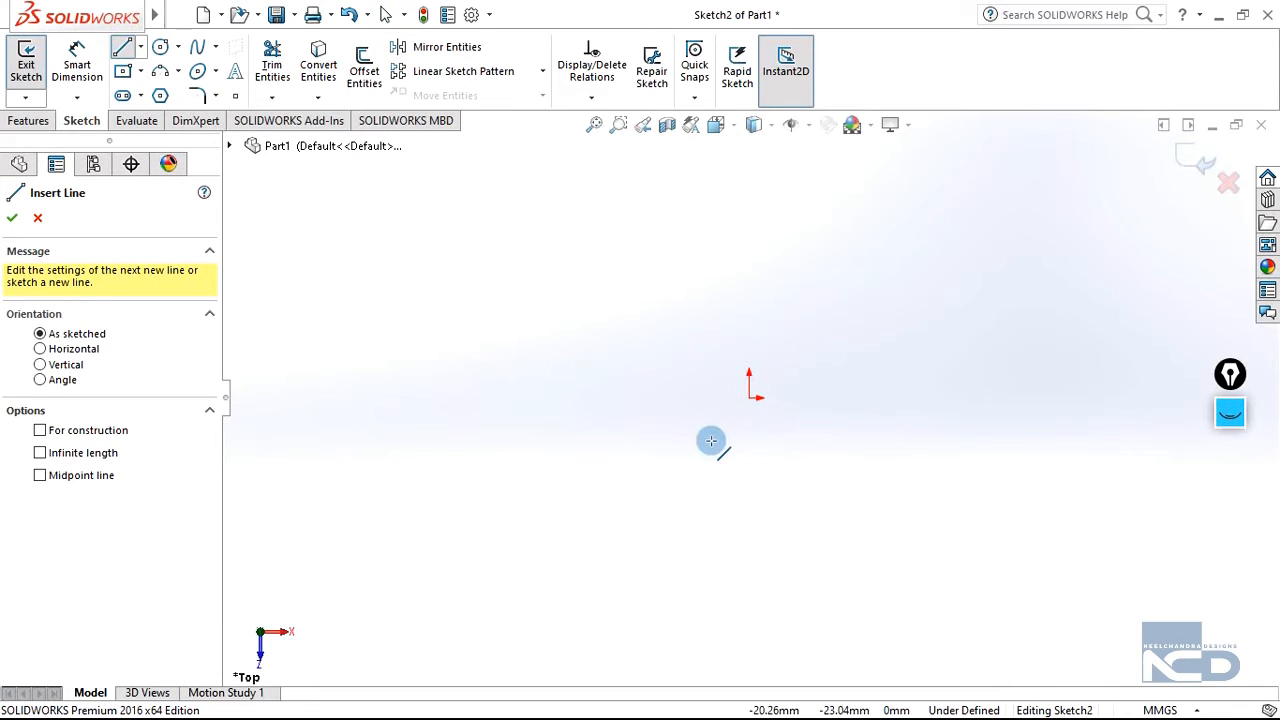
click(751, 398)
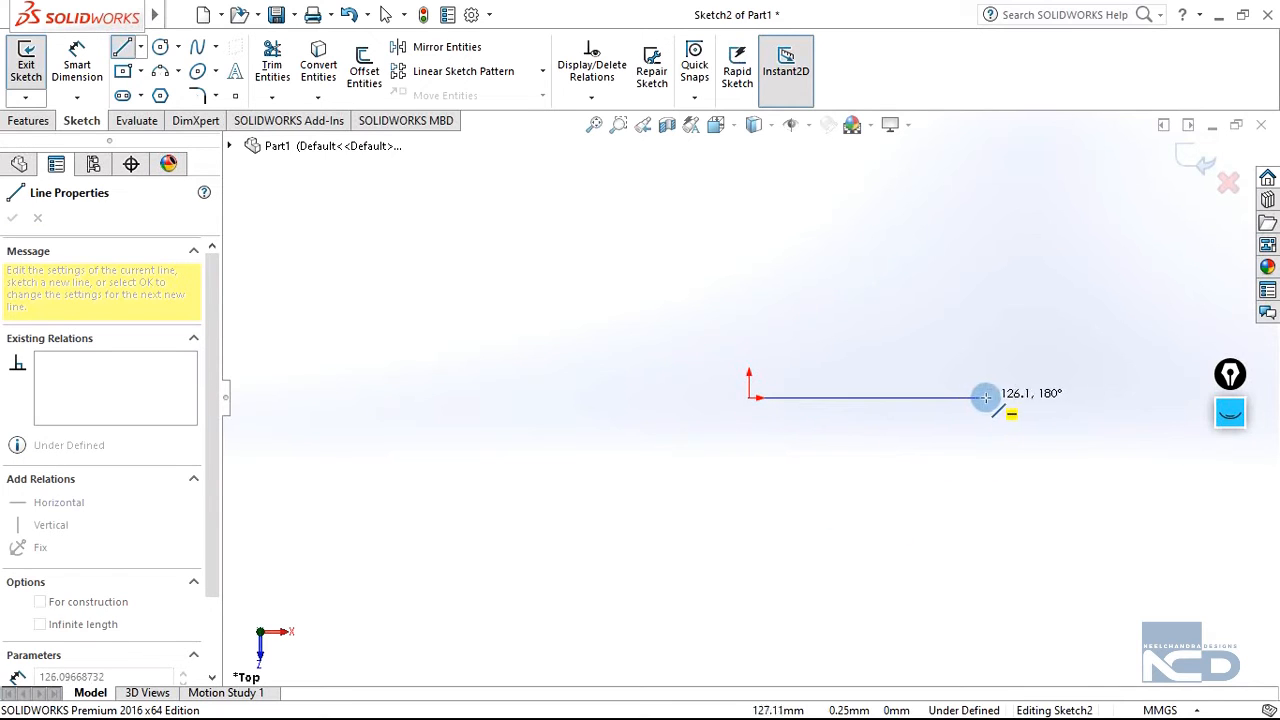
click(1021, 398)
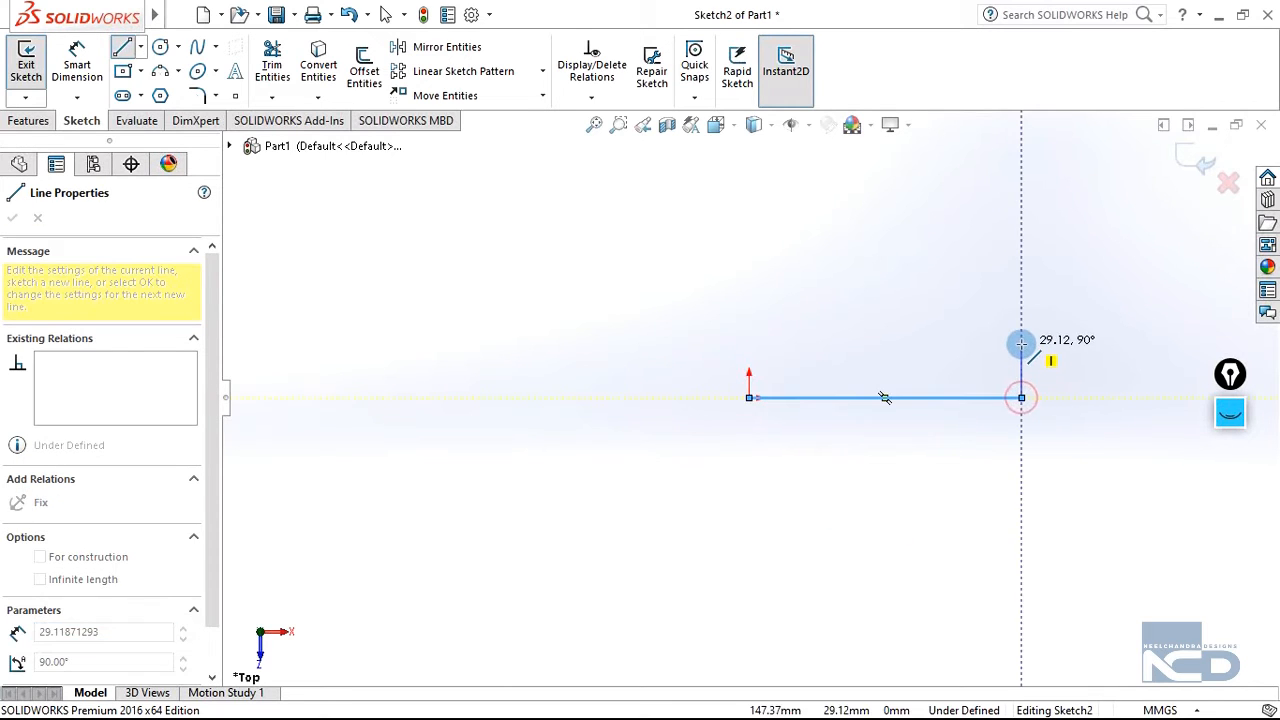
click(929, 344)
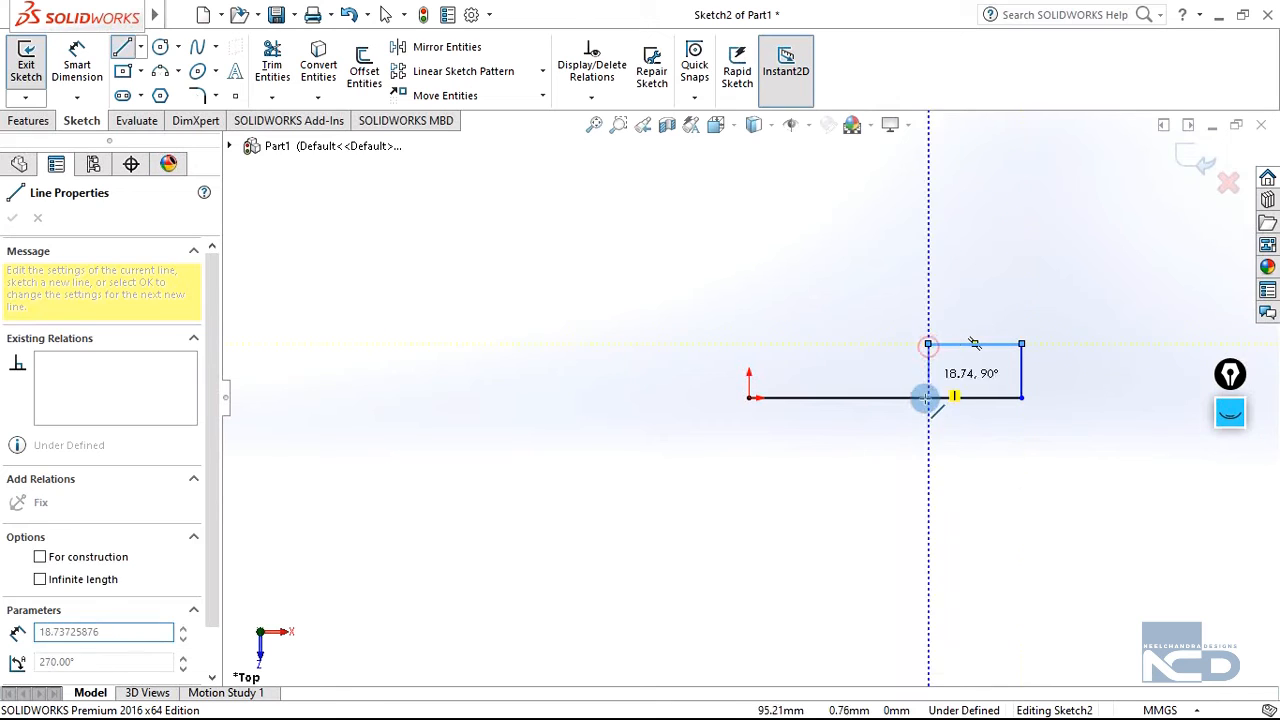
click(927, 229)
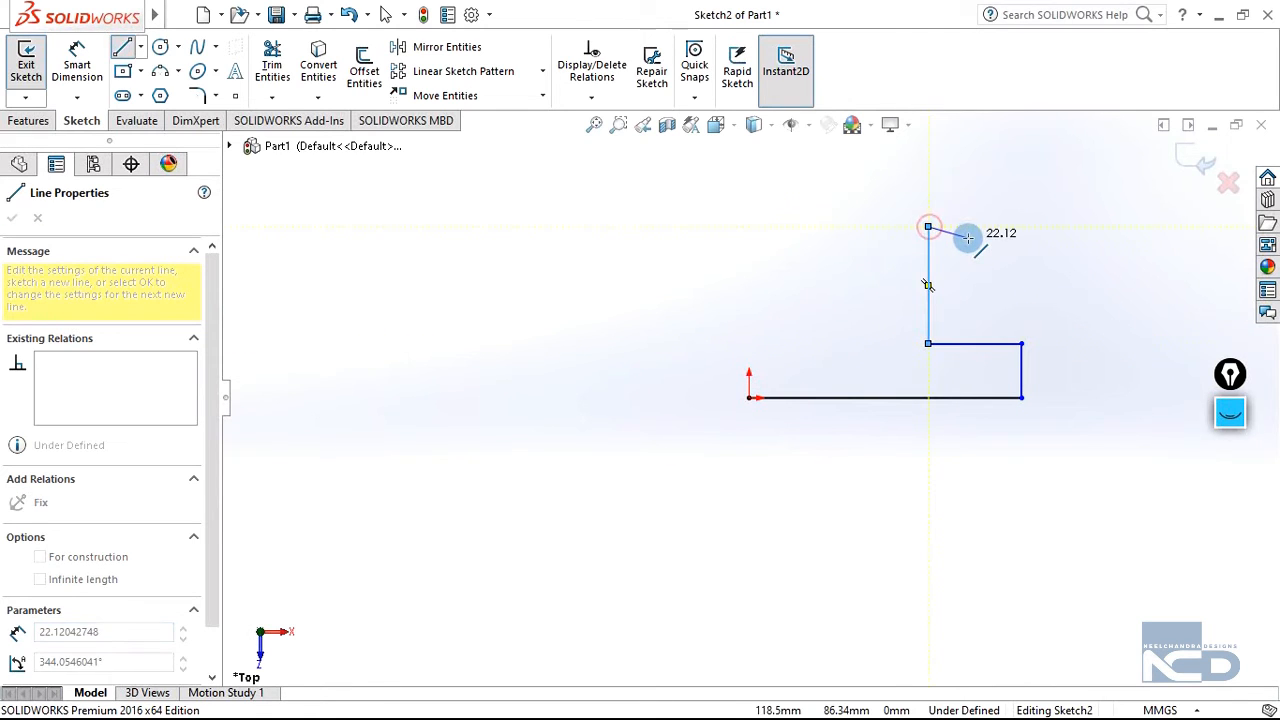
right_click(971, 234)
click(992, 252)
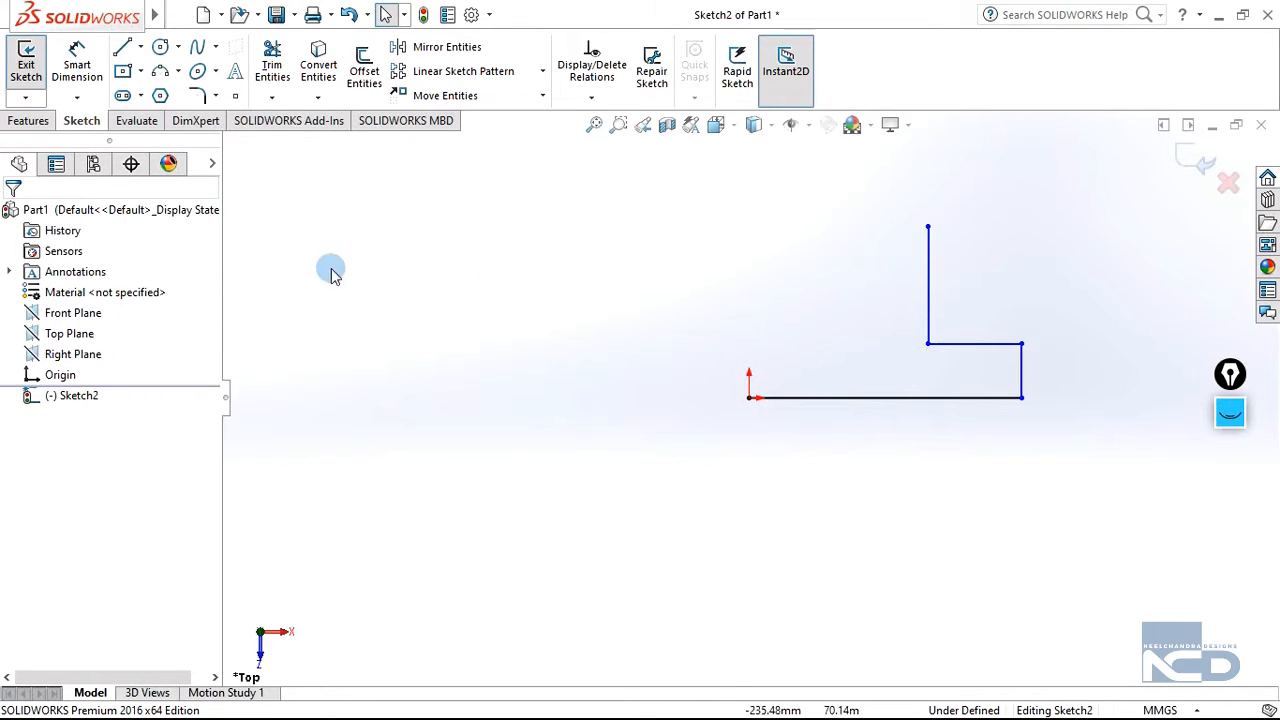
Dimension the horizontal base line starting at the origin to 100 mm.
click(77, 65)
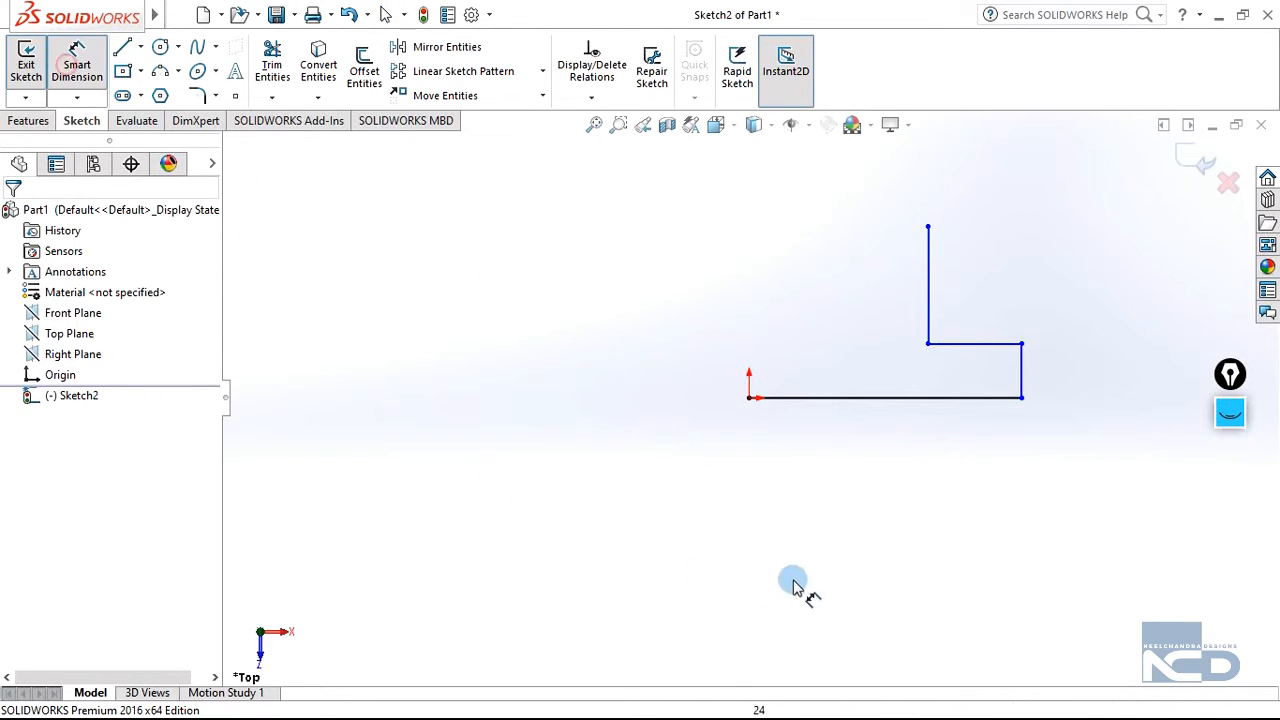
click(817, 400)
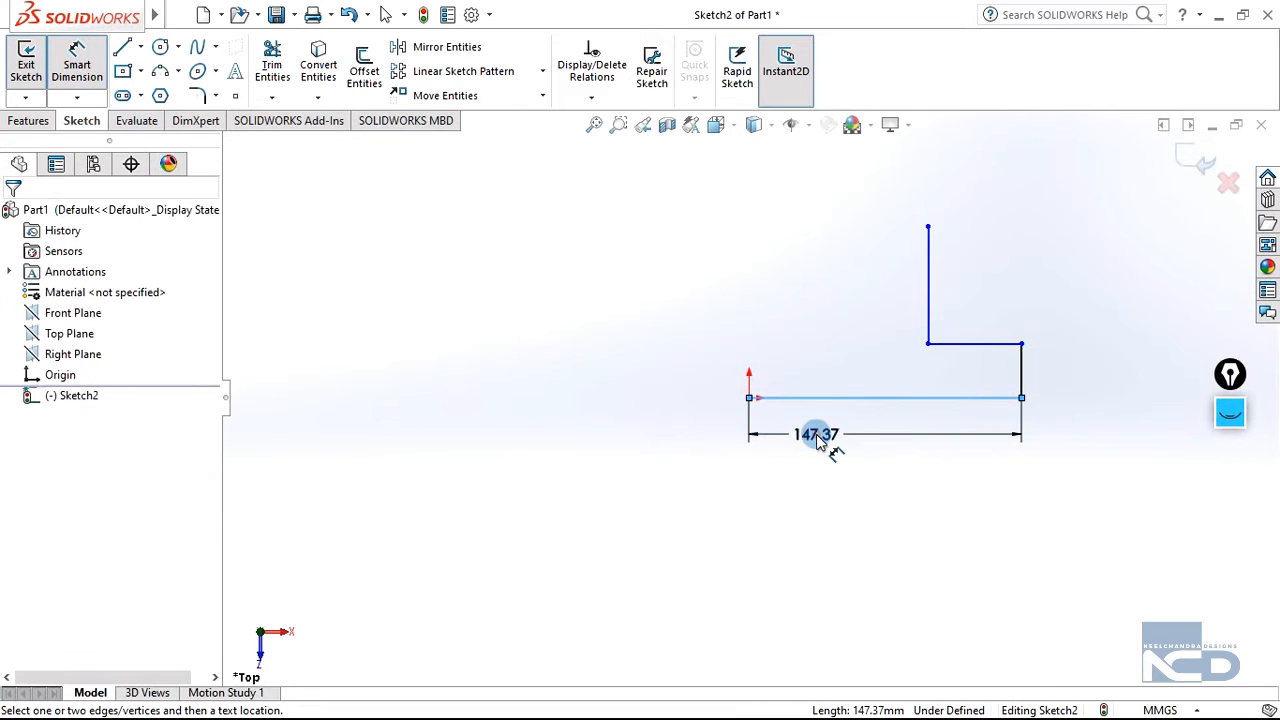
click(817, 438)
text(100)
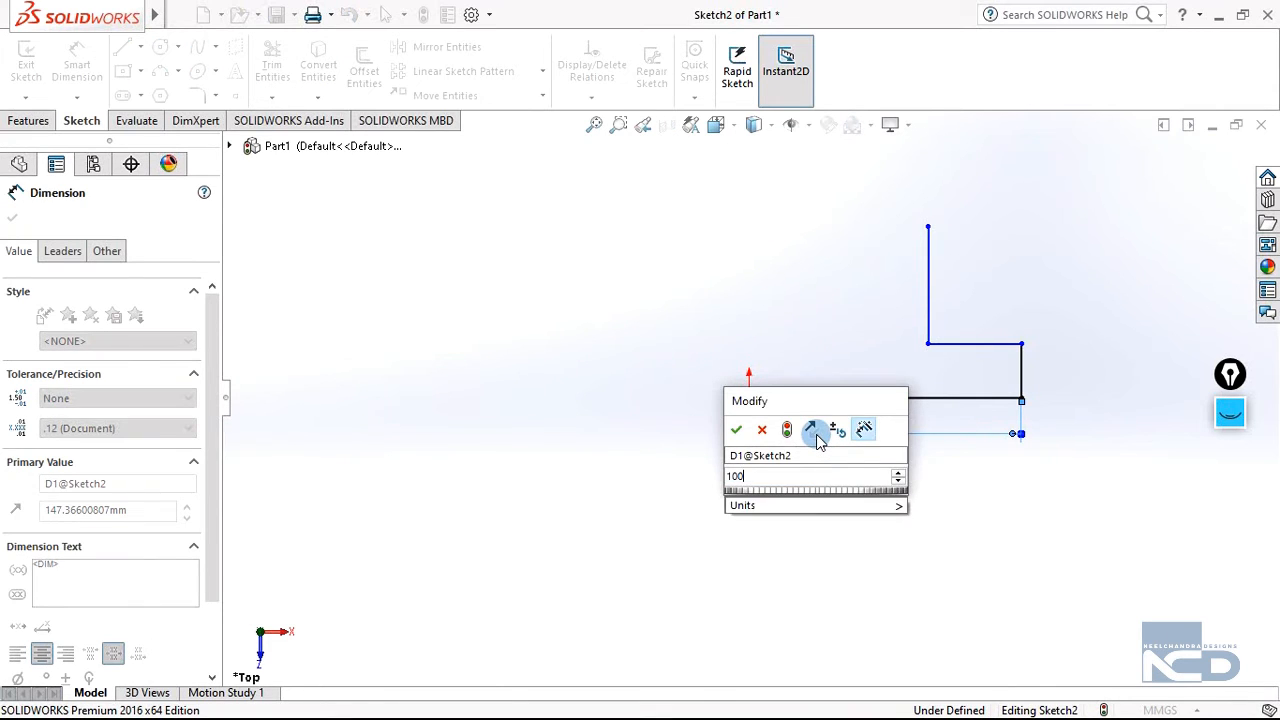
key(Return)
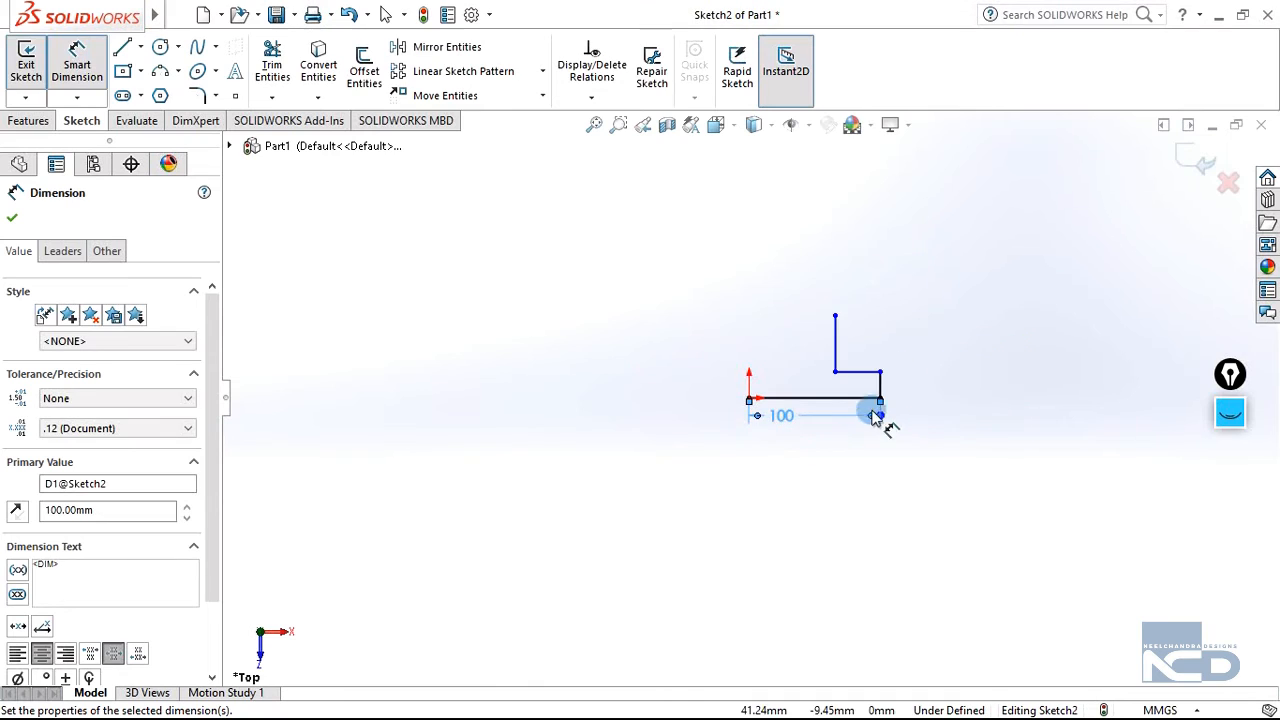
Dimension the short vertical line at the right end of the base to 20 mm.
scroll(870, 345, down, 2)
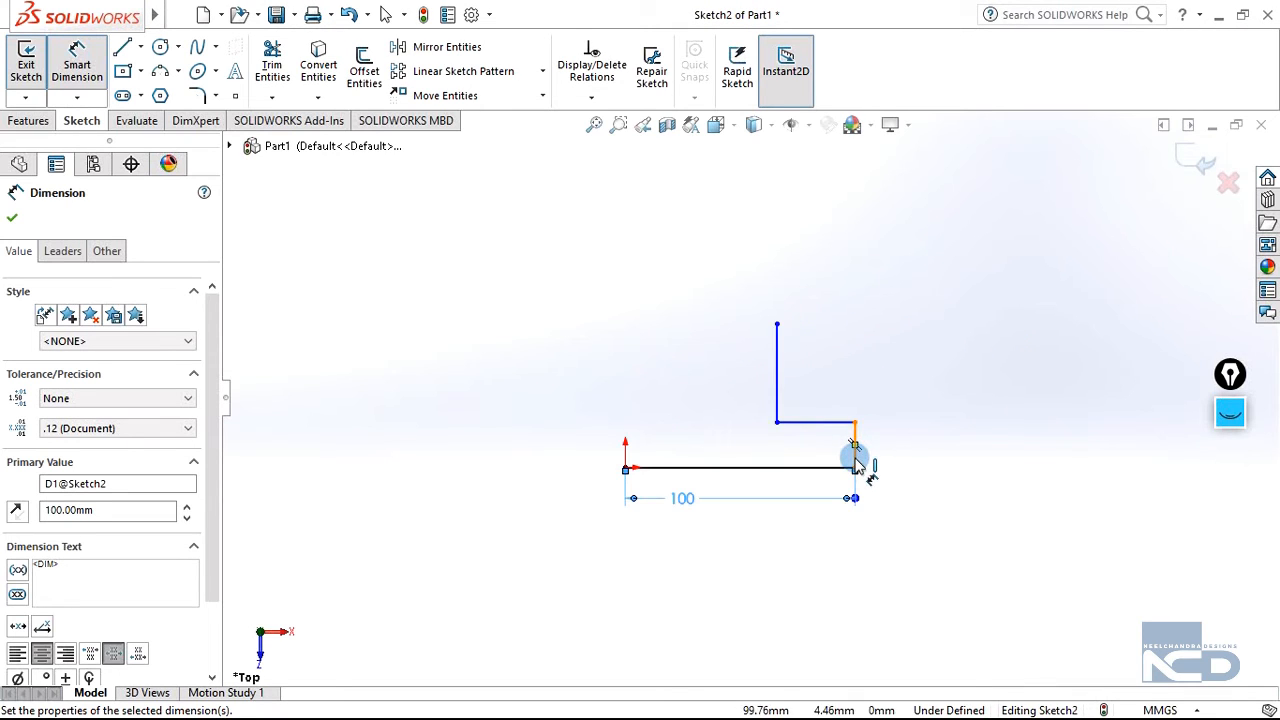
click(883, 458)
click(883, 458)
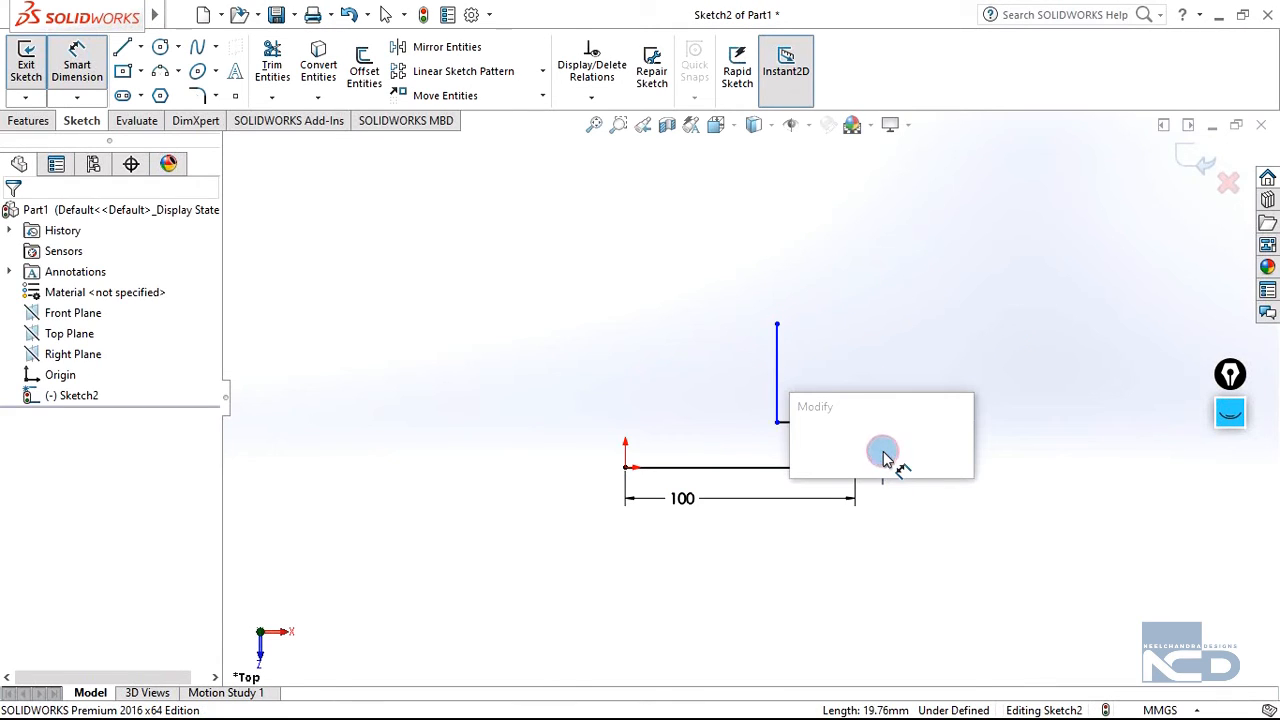
text(20)
key(Return)
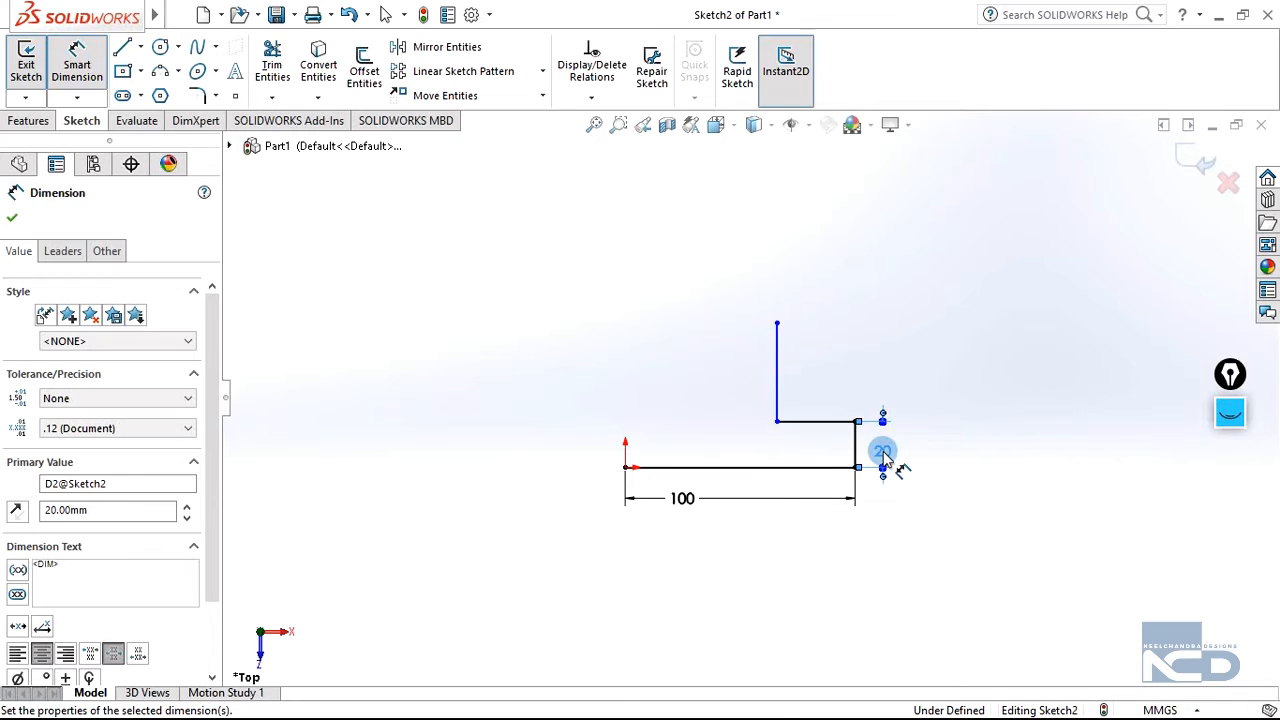
Dimension the tall vertical web line above the base to 60 mm.
click(779, 396)
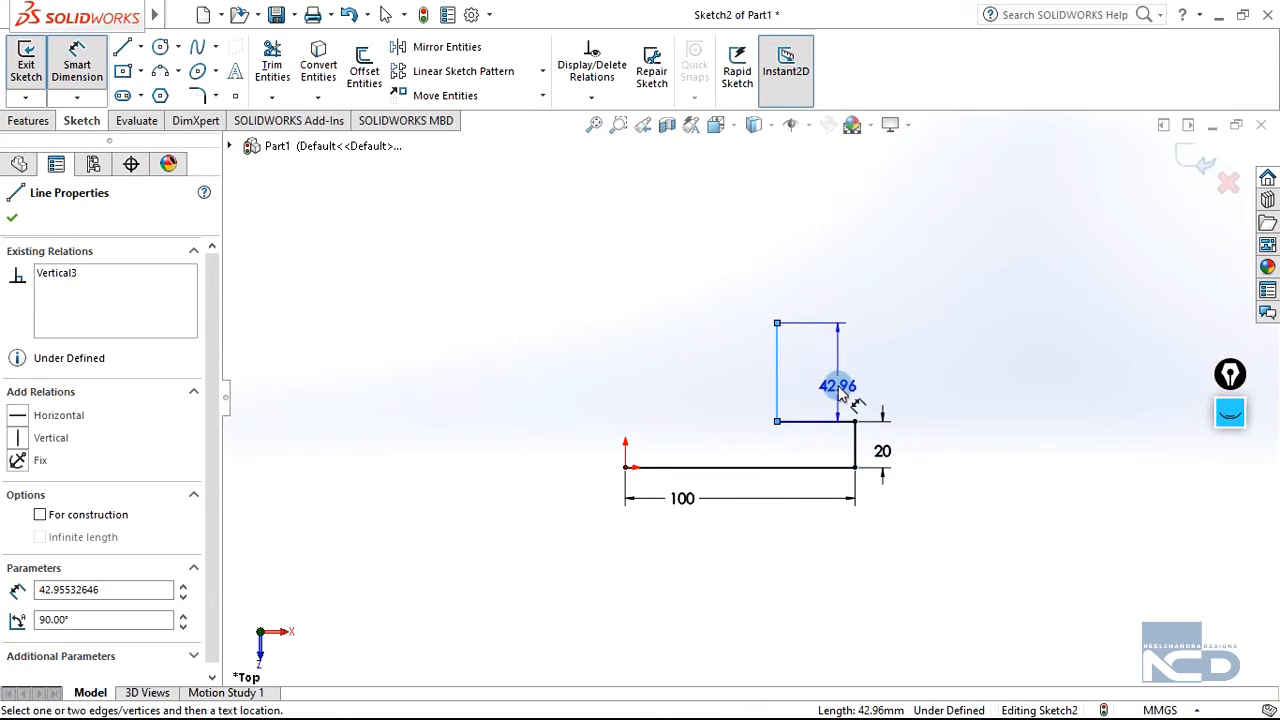
click(843, 393)
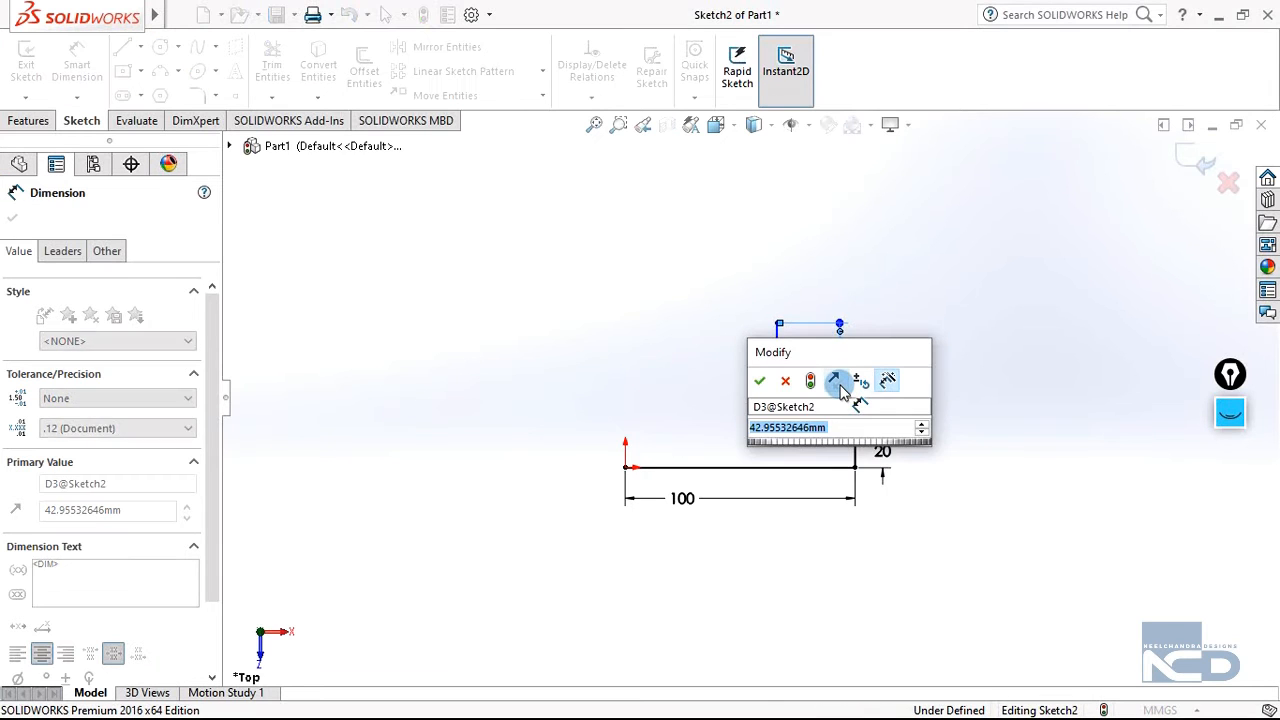
text(60)
key(Return)
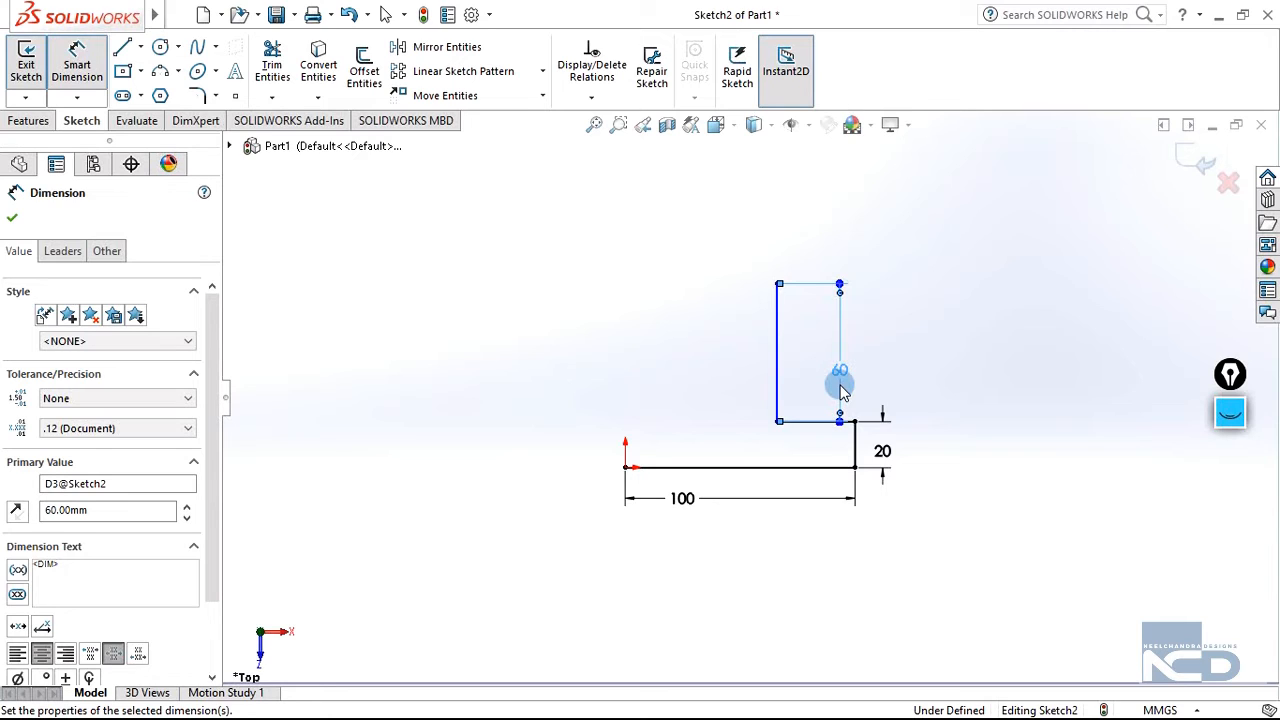
Sketch the top flange from the web's upper end, about 19 mm thick and ending above the origin, plus a second web line 60 mm down.
click(122, 47)
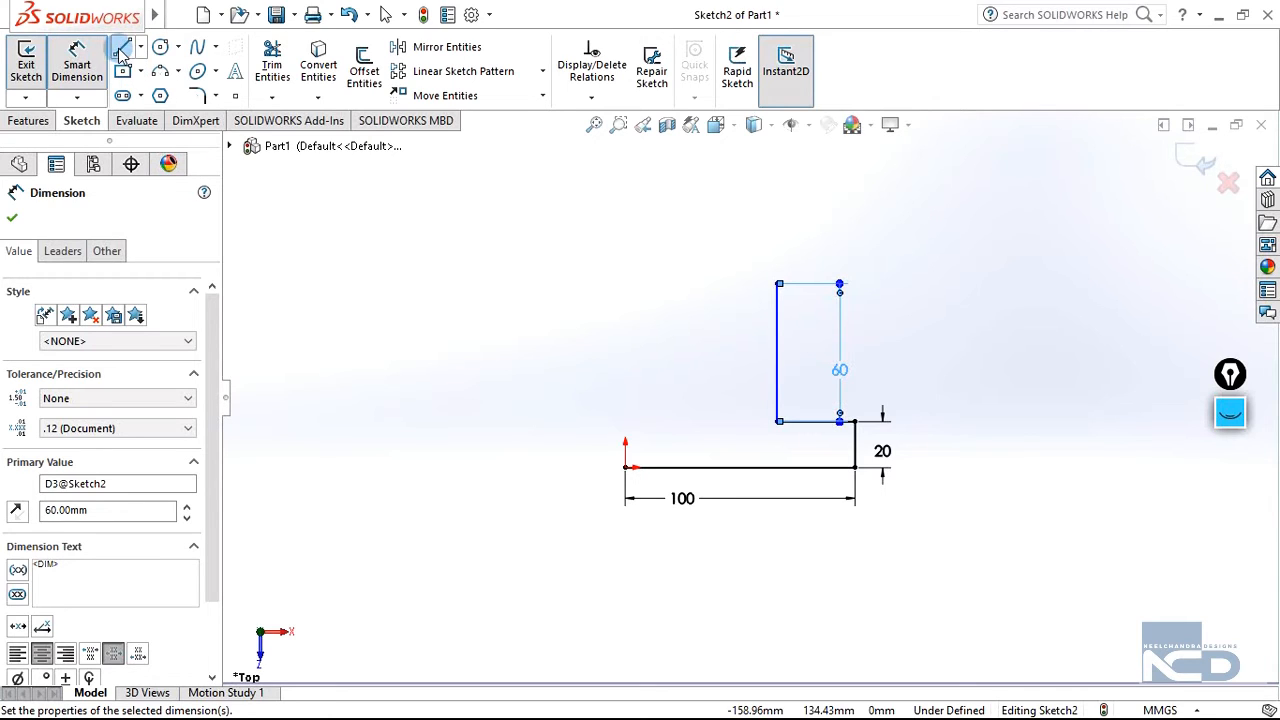
click(780, 285)
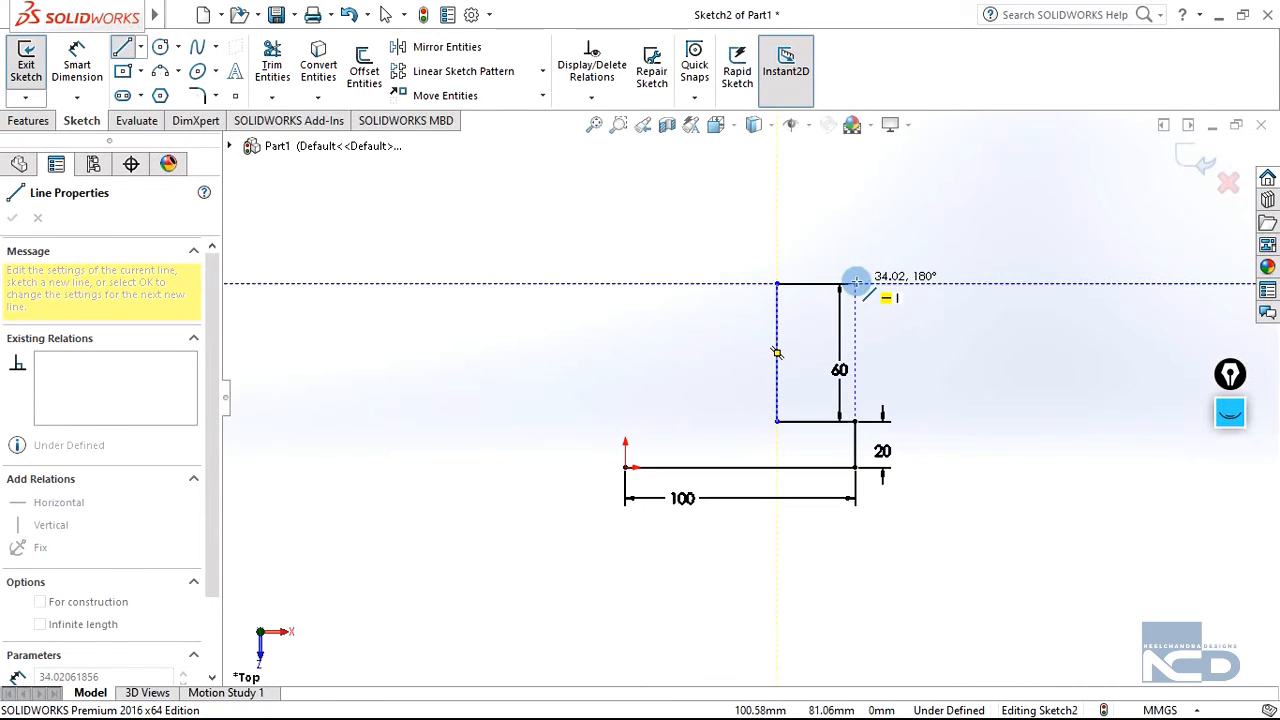
click(855, 283)
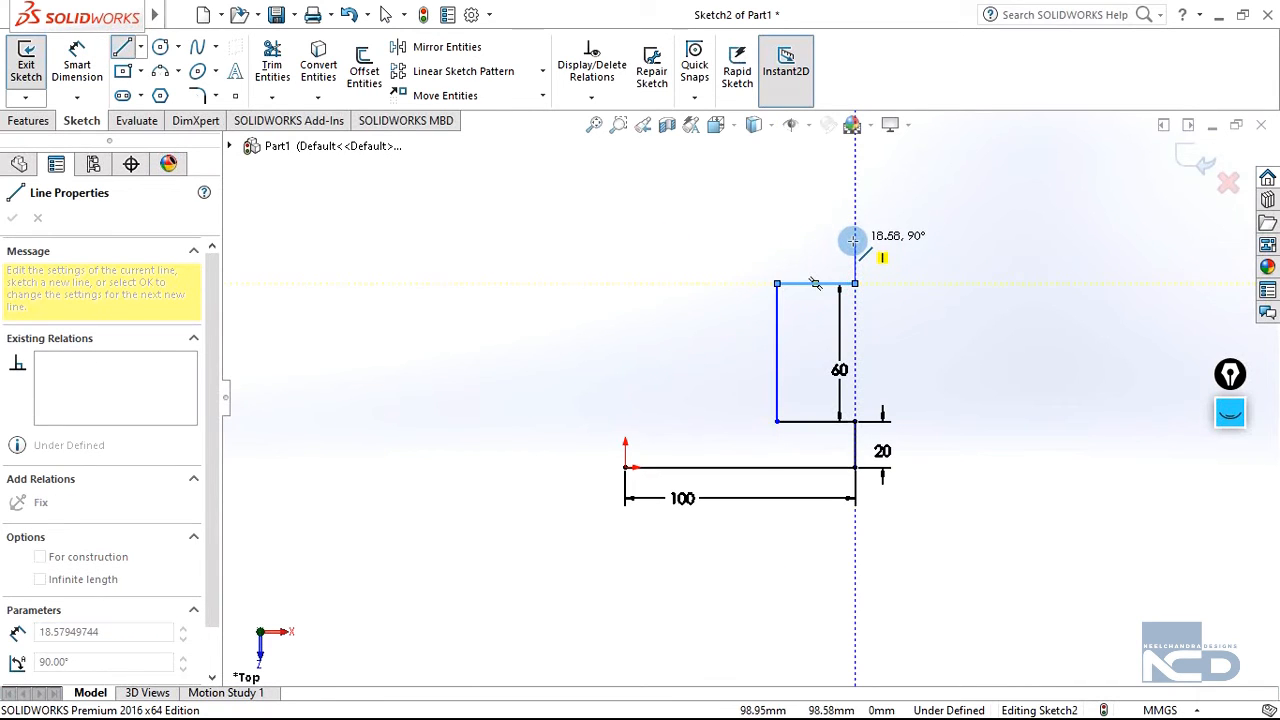
click(855, 240)
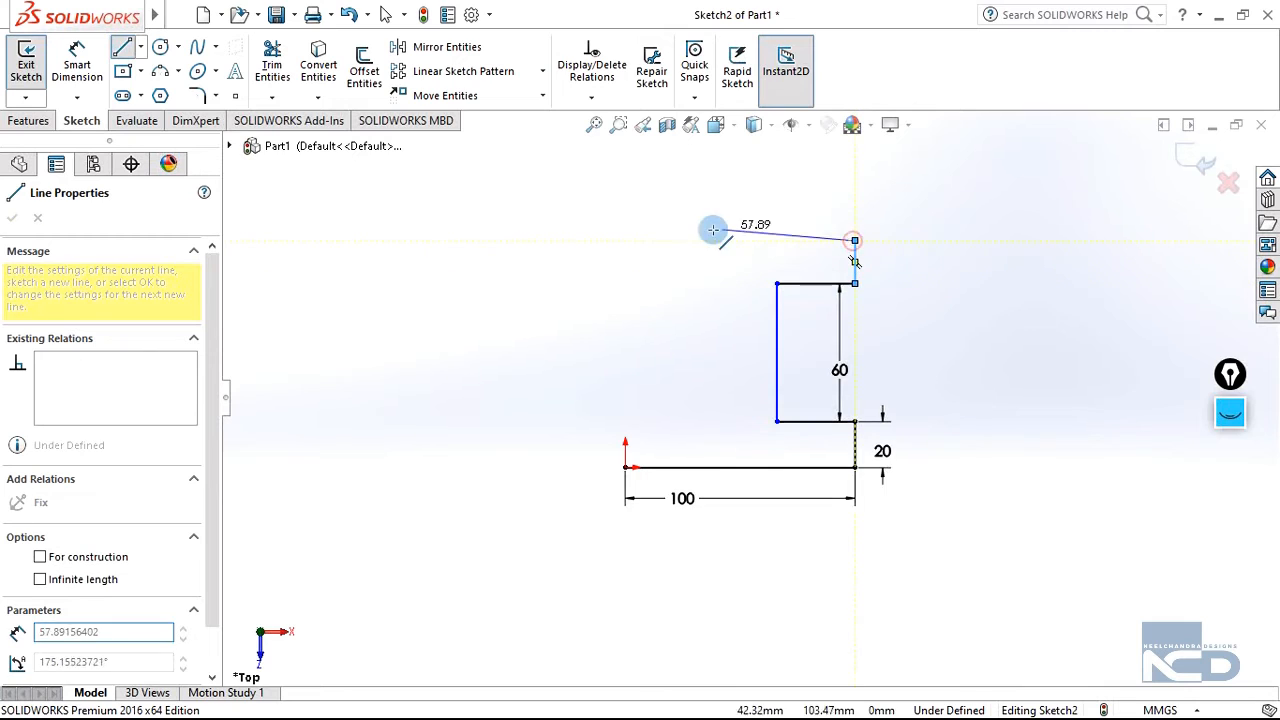
click(625, 241)
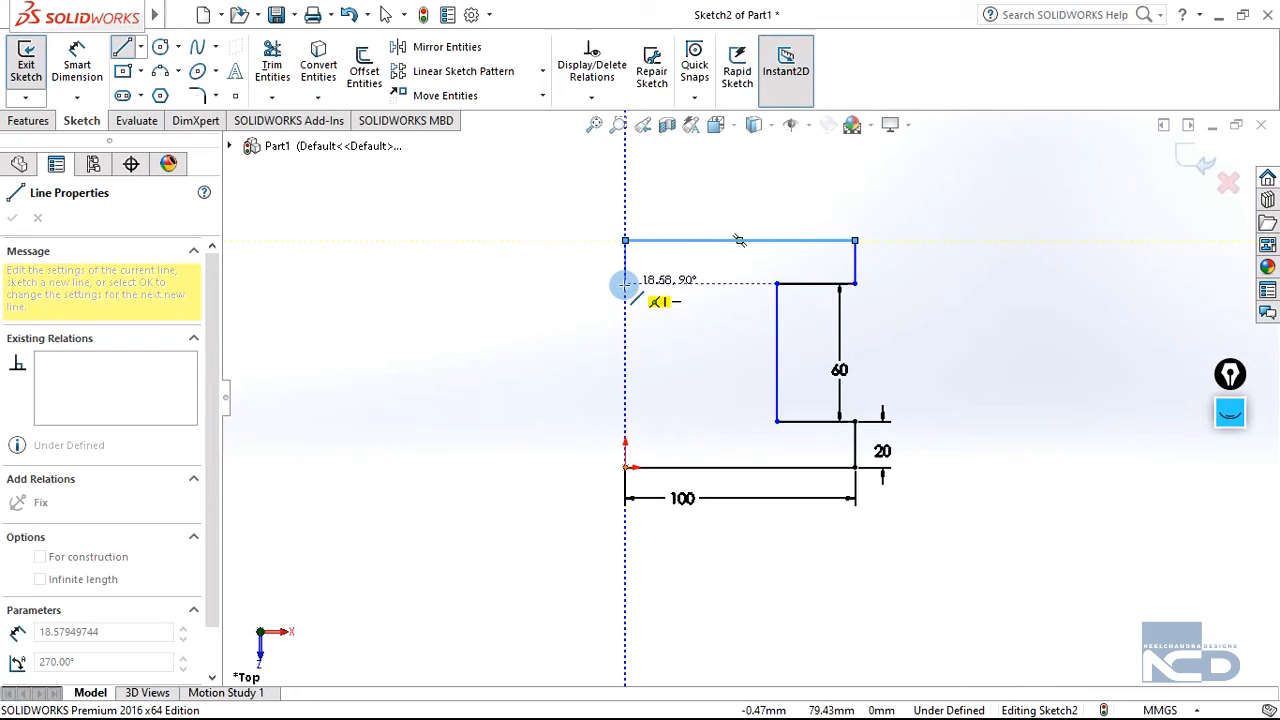
click(625, 283)
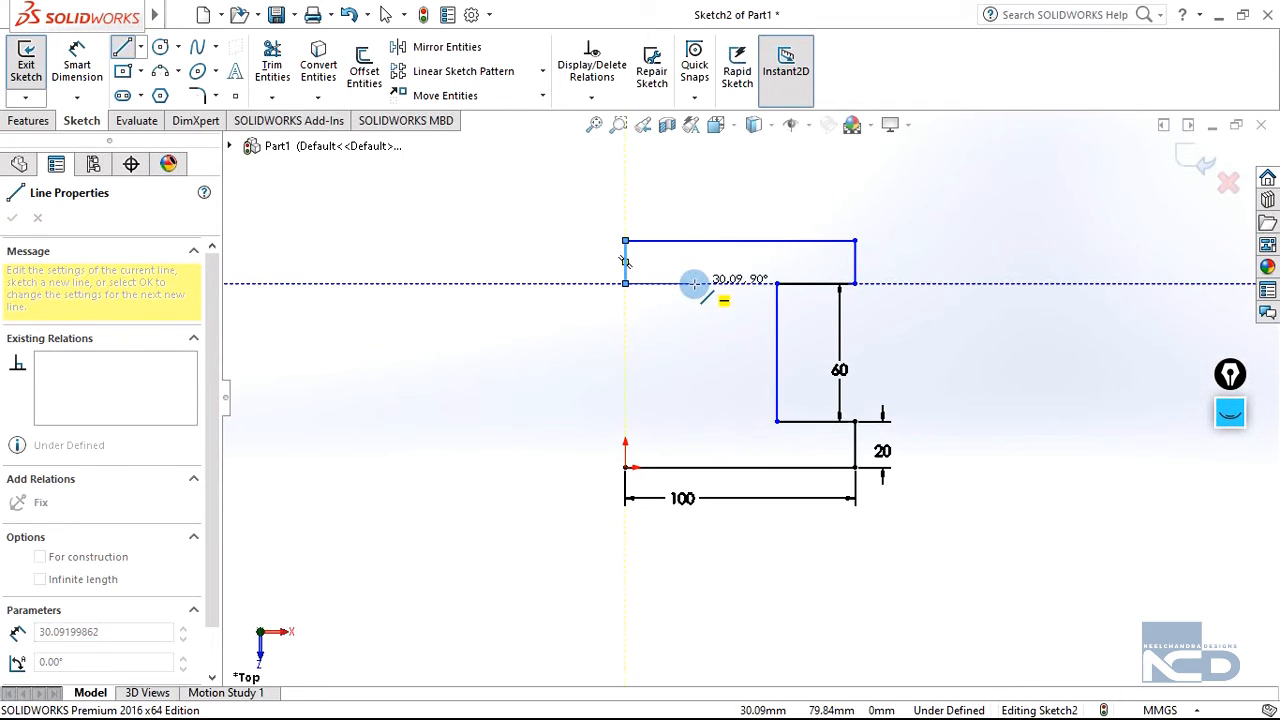
click(695, 283)
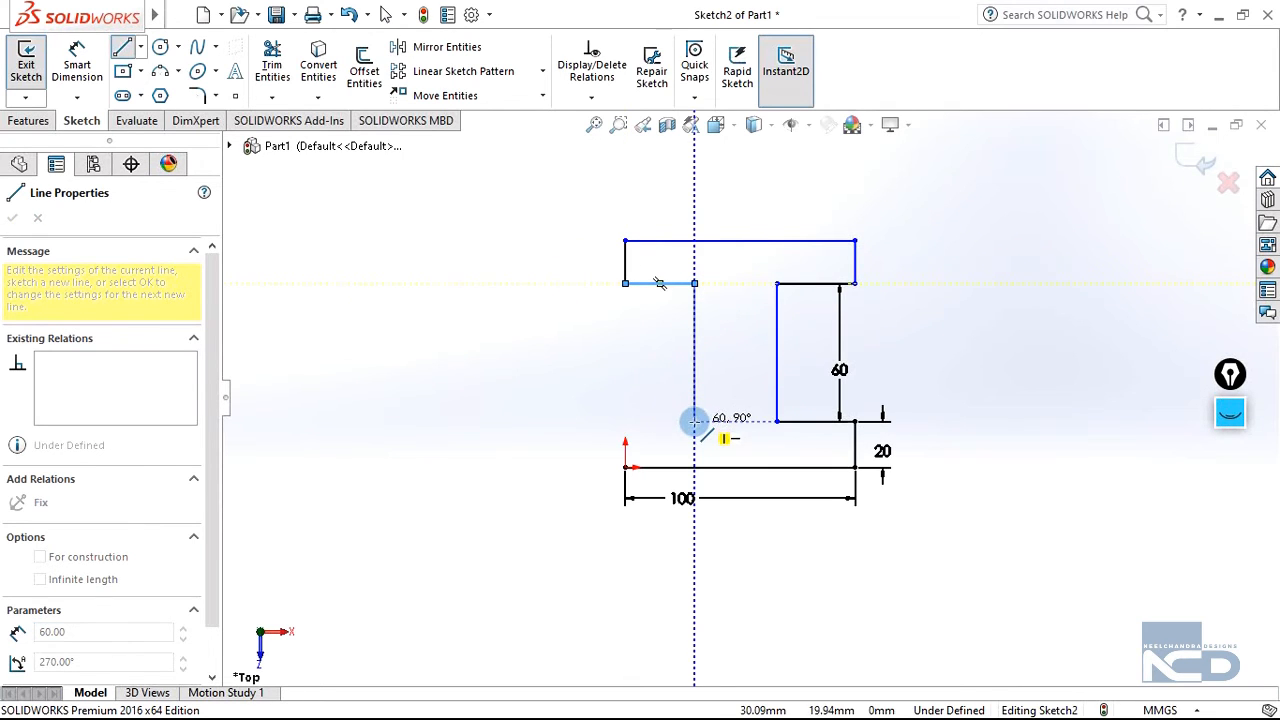
right_click(646, 366)
click(648, 366)
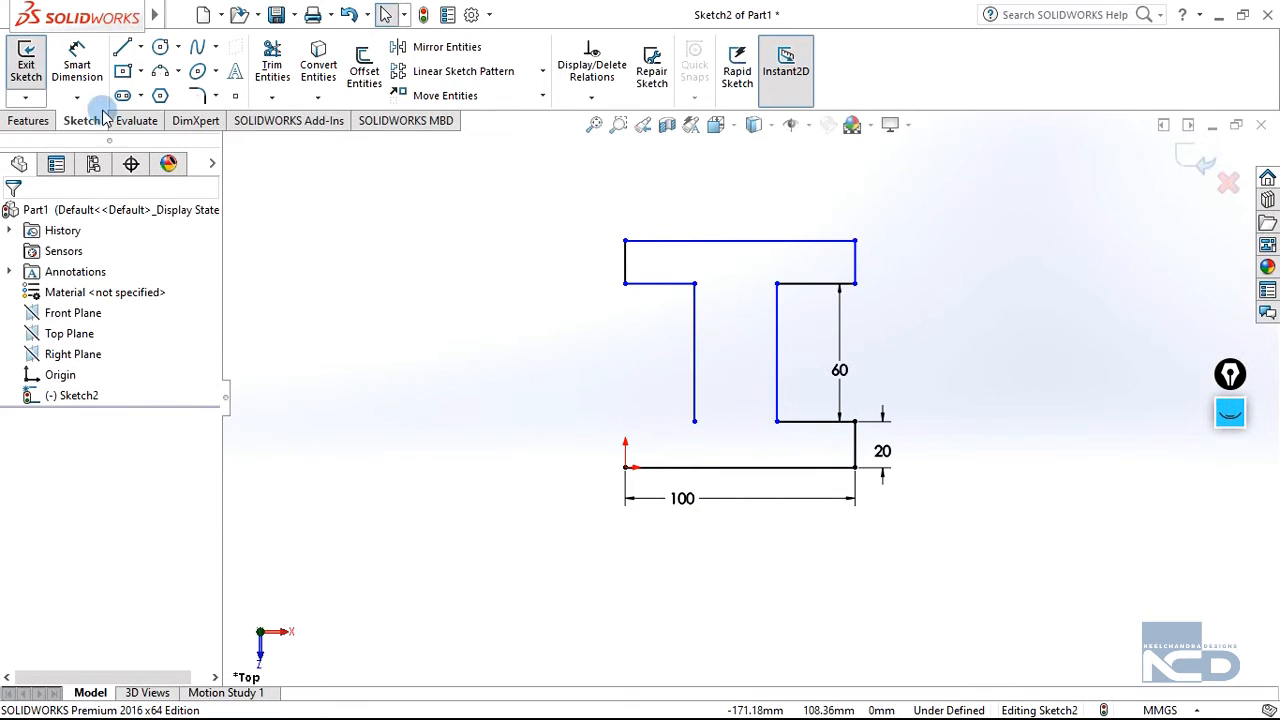
Dimension the distance between the two vertical web lines to 20 mm.
click(77, 62)
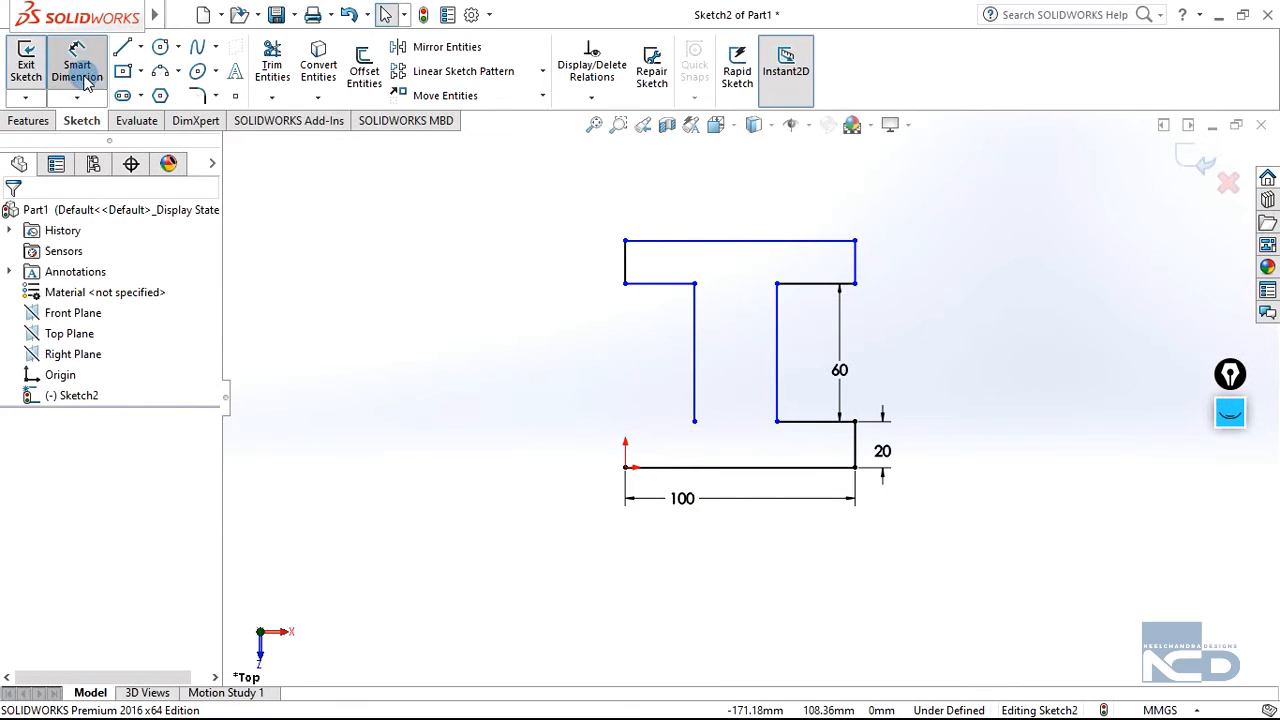
click(697, 402)
click(778, 406)
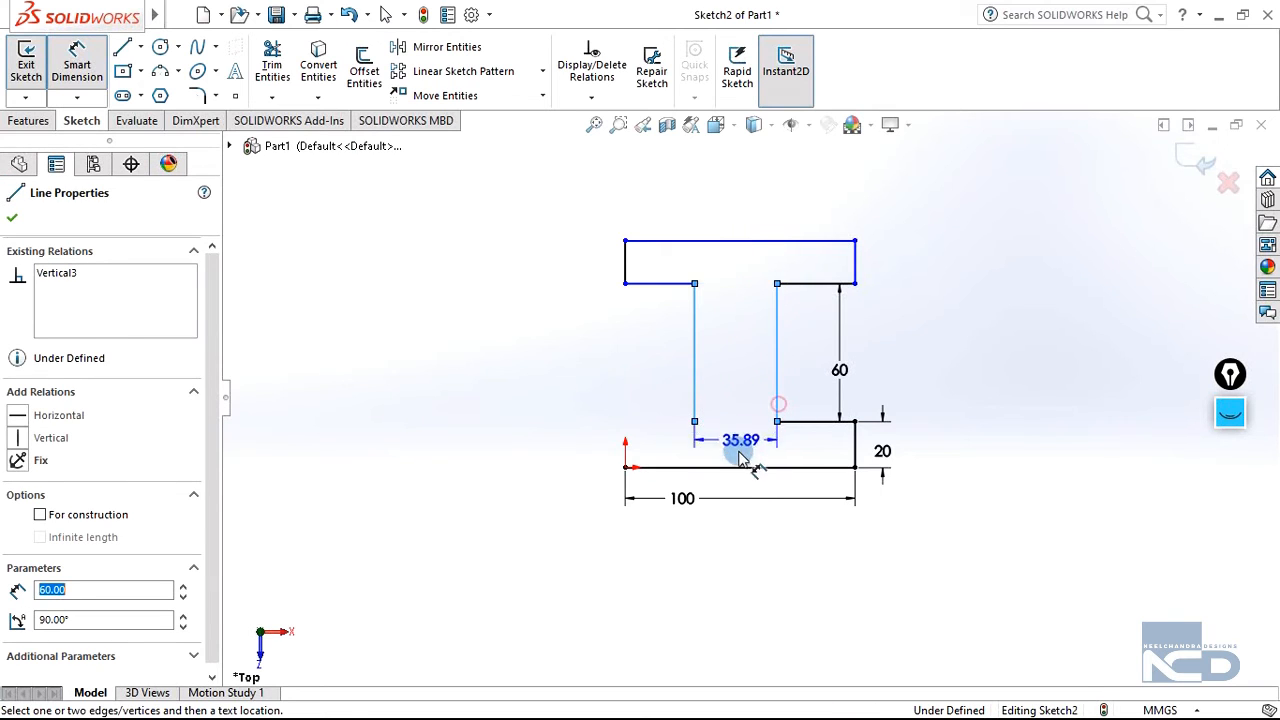
click(735, 522)
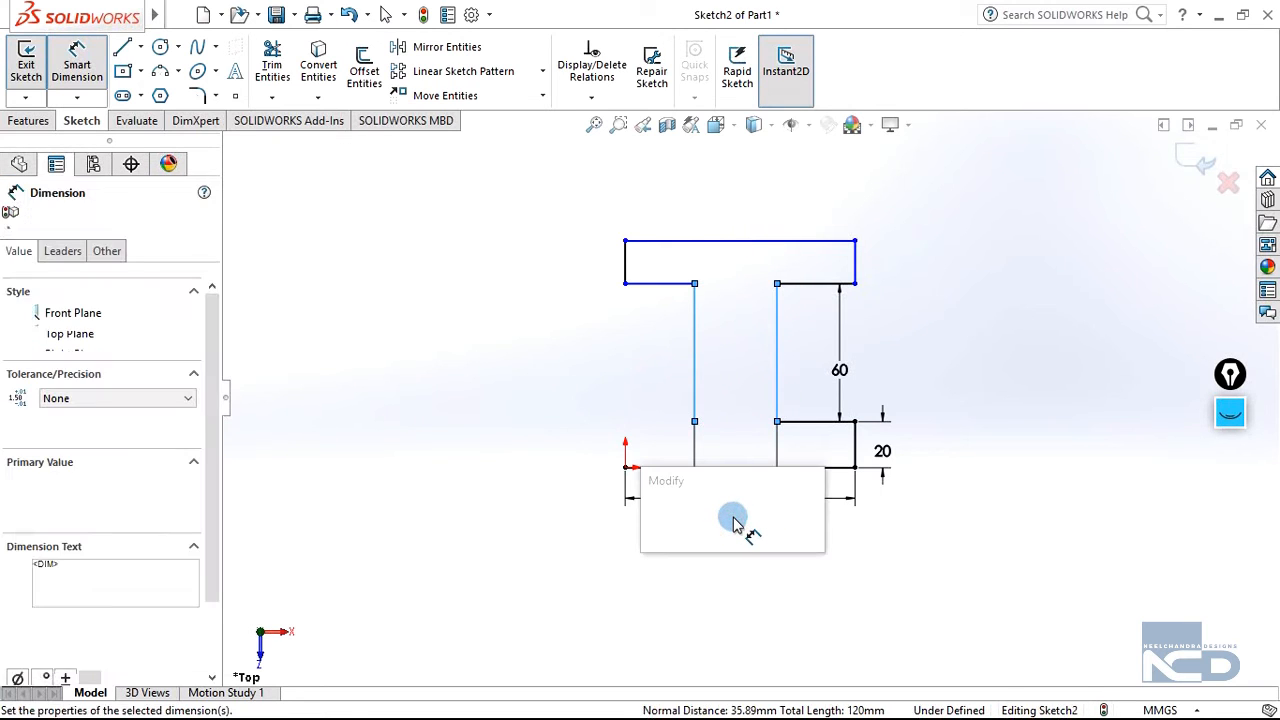
text(20)
key(Return)
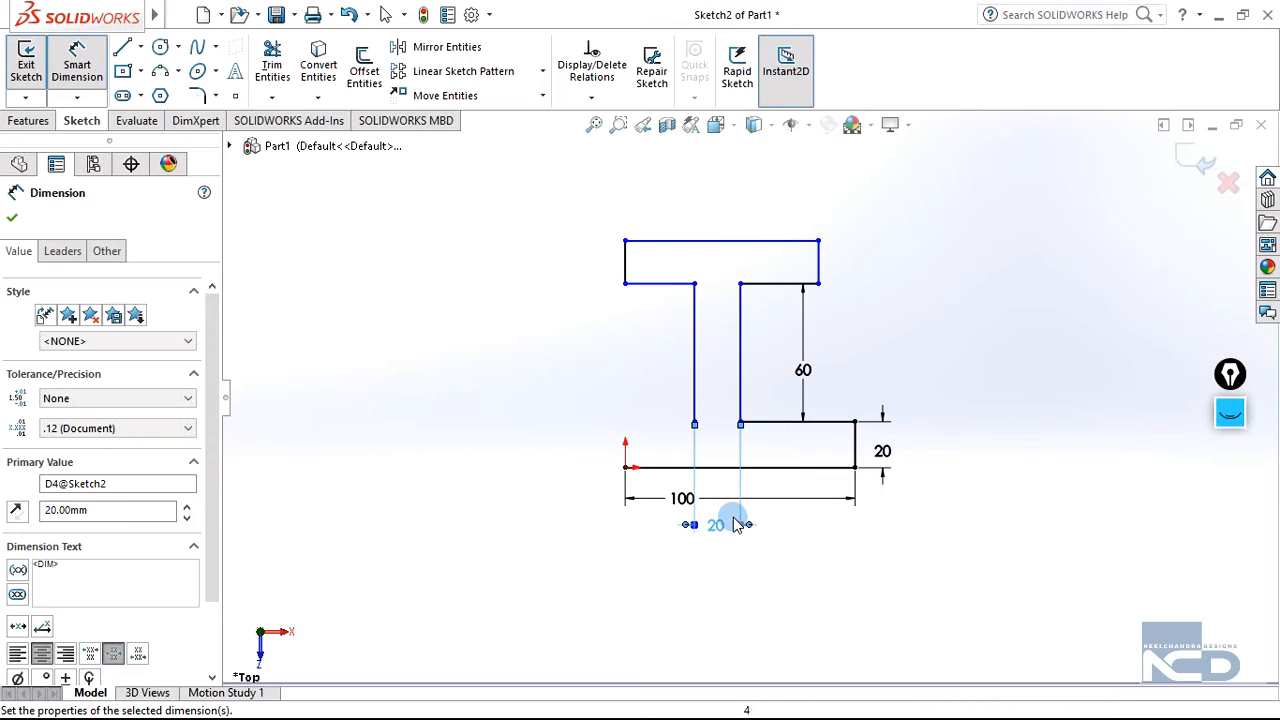
Dimension the bottom flange's upper edge to the right of the web to 40 mm.
click(770, 424)
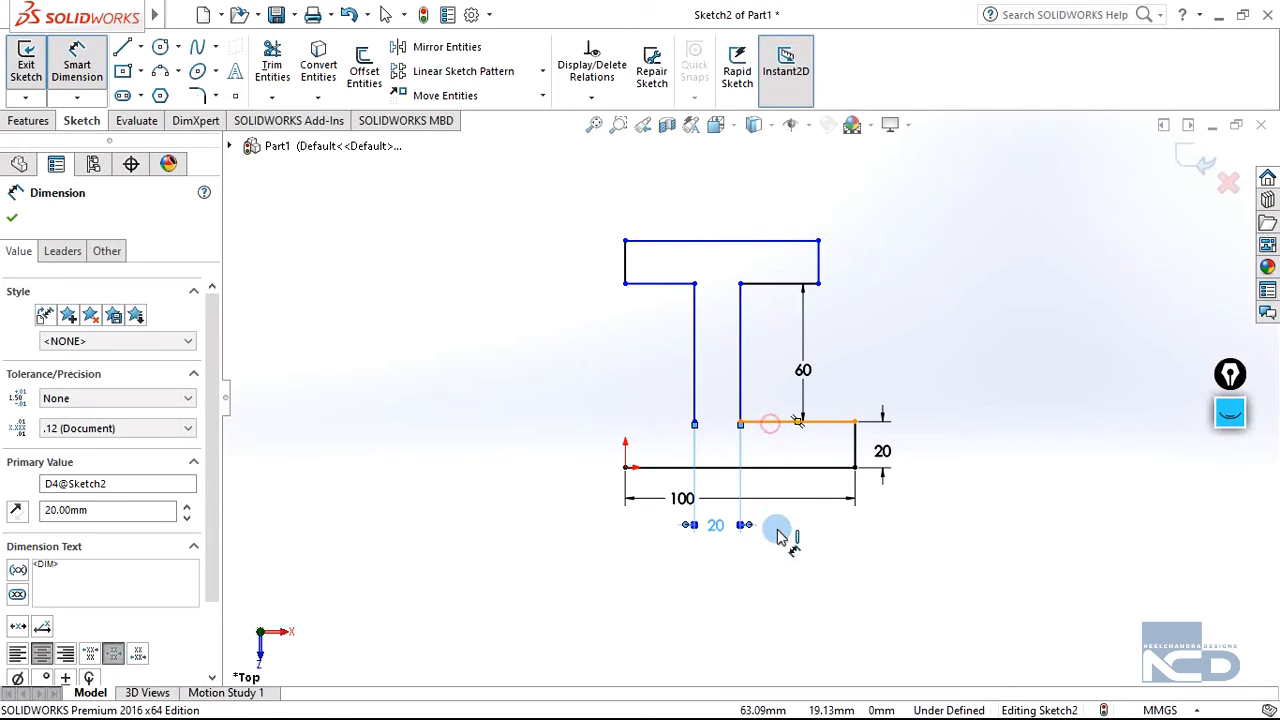
click(772, 556)
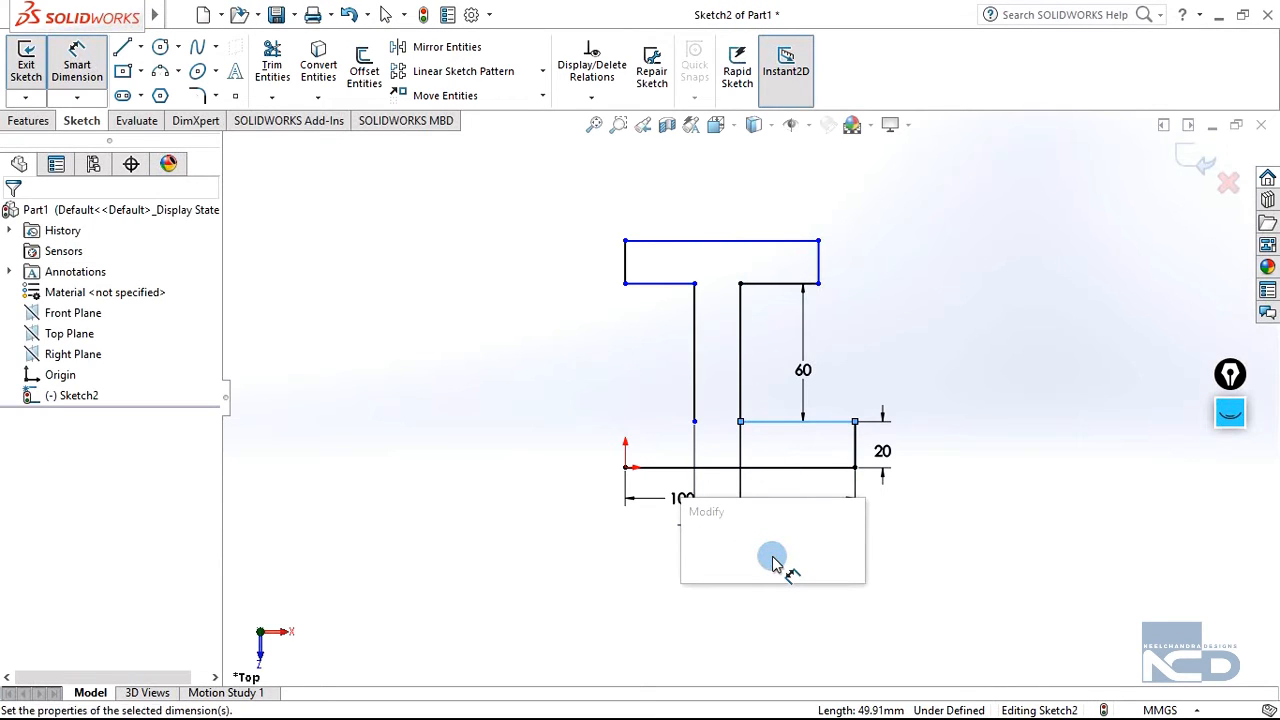
text(40)
key(Return)
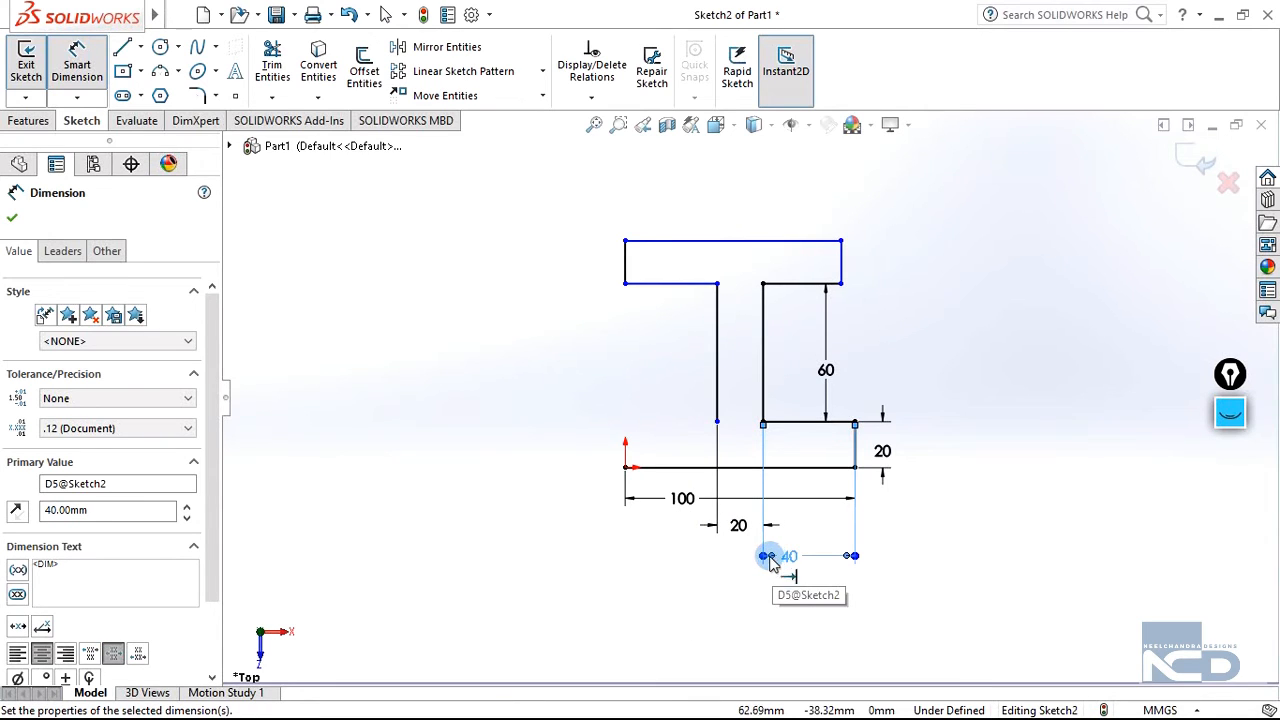
Dimension the top flange's lower edge to the right of the web to 40 mm.
click(781, 284)
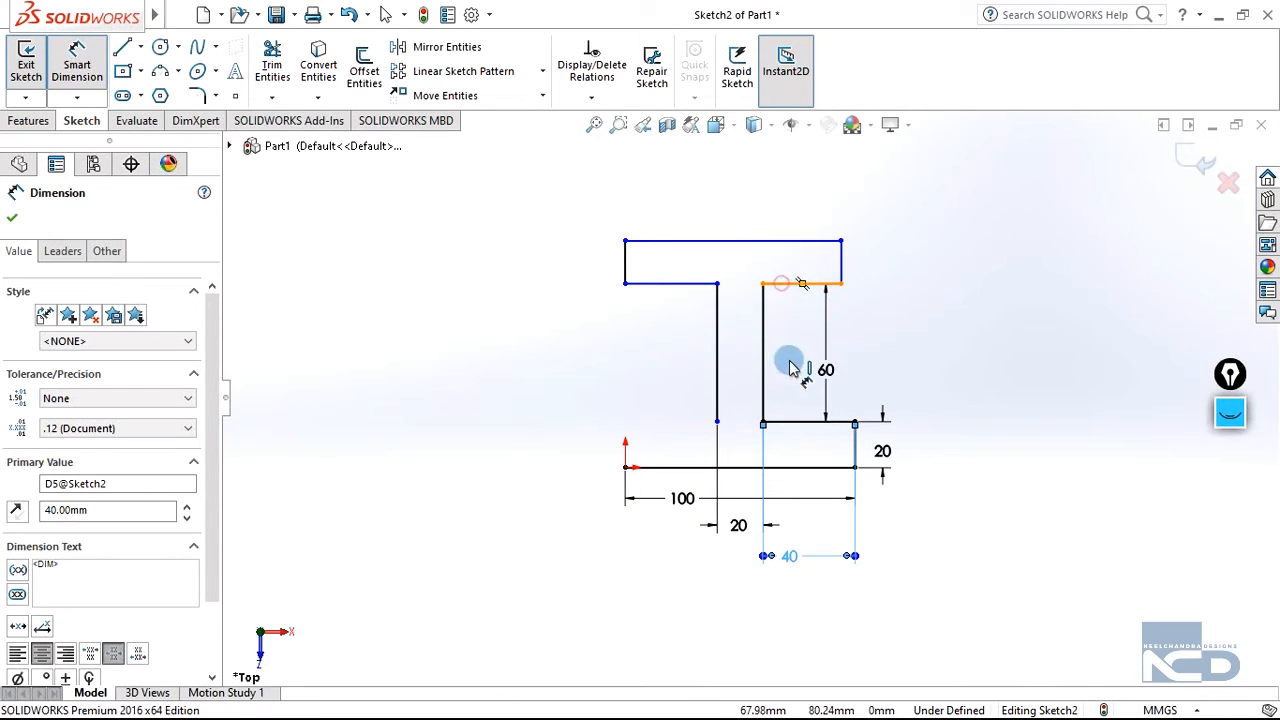
click(812, 200)
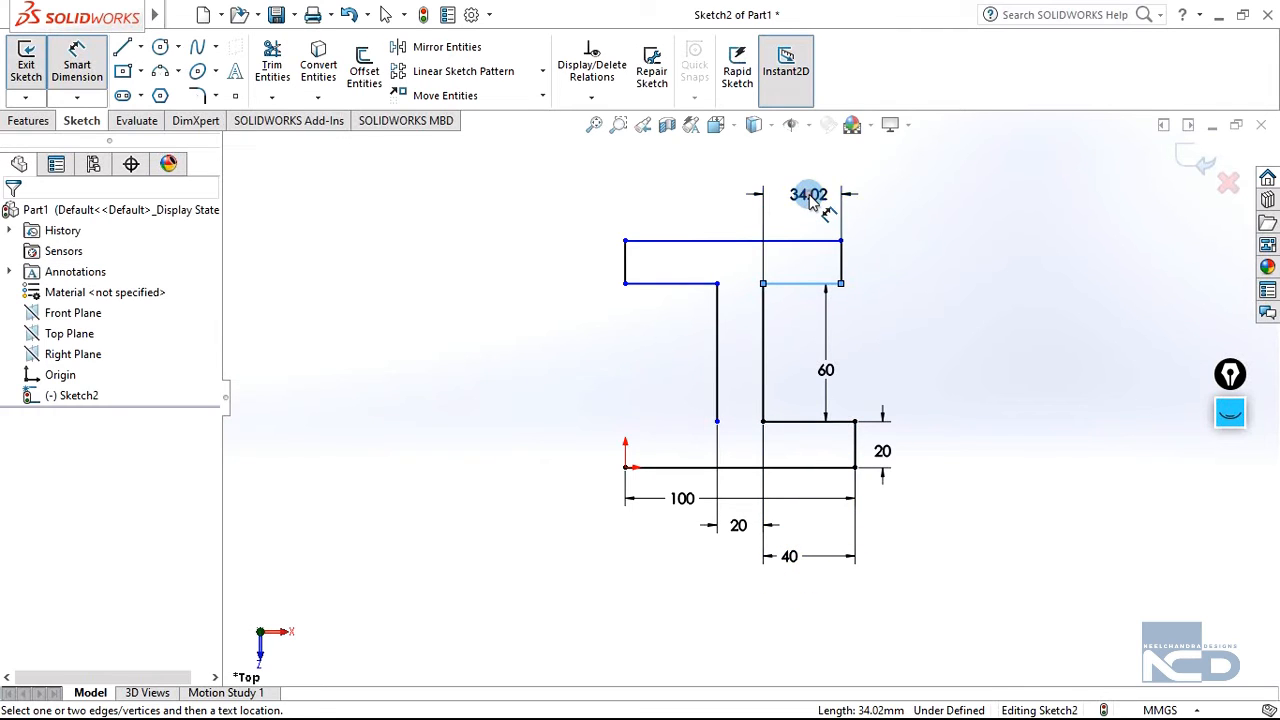
text(40)
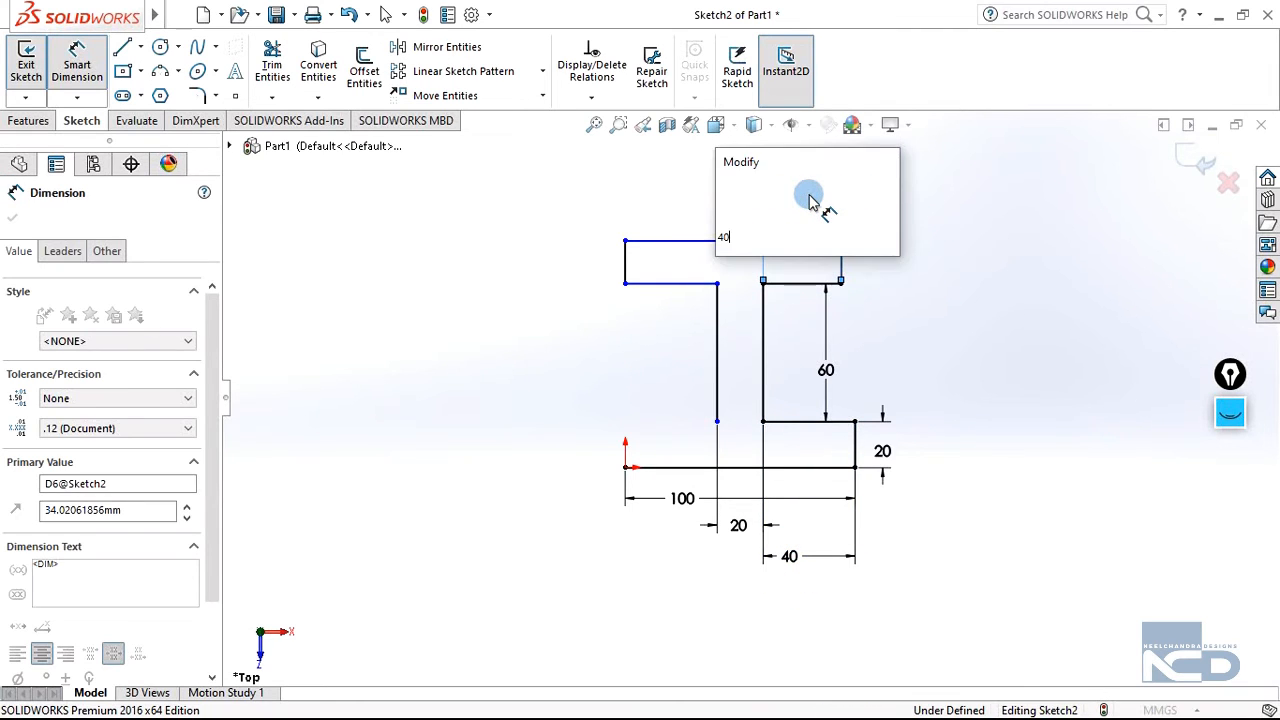
key(Return)
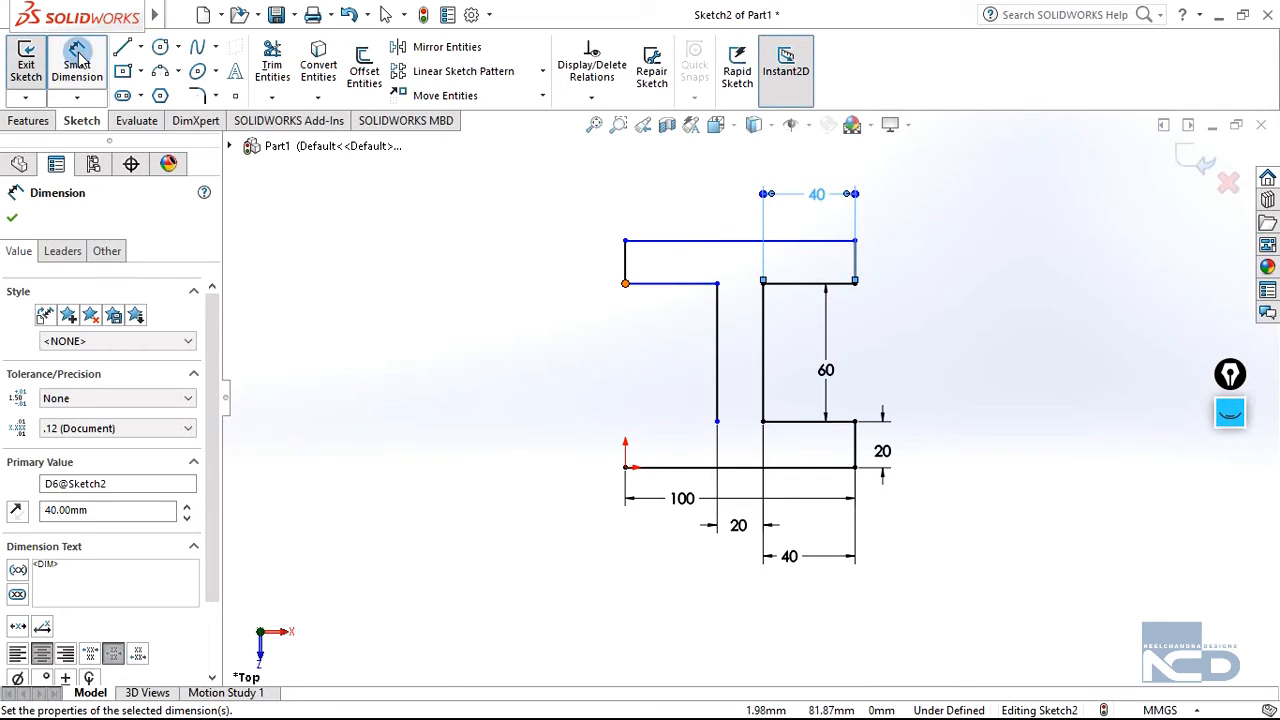
Close the profile with a 40 mm horizontal line outward from the left web line's lower end and a 20 mm vertical line to the origin.
click(122, 47)
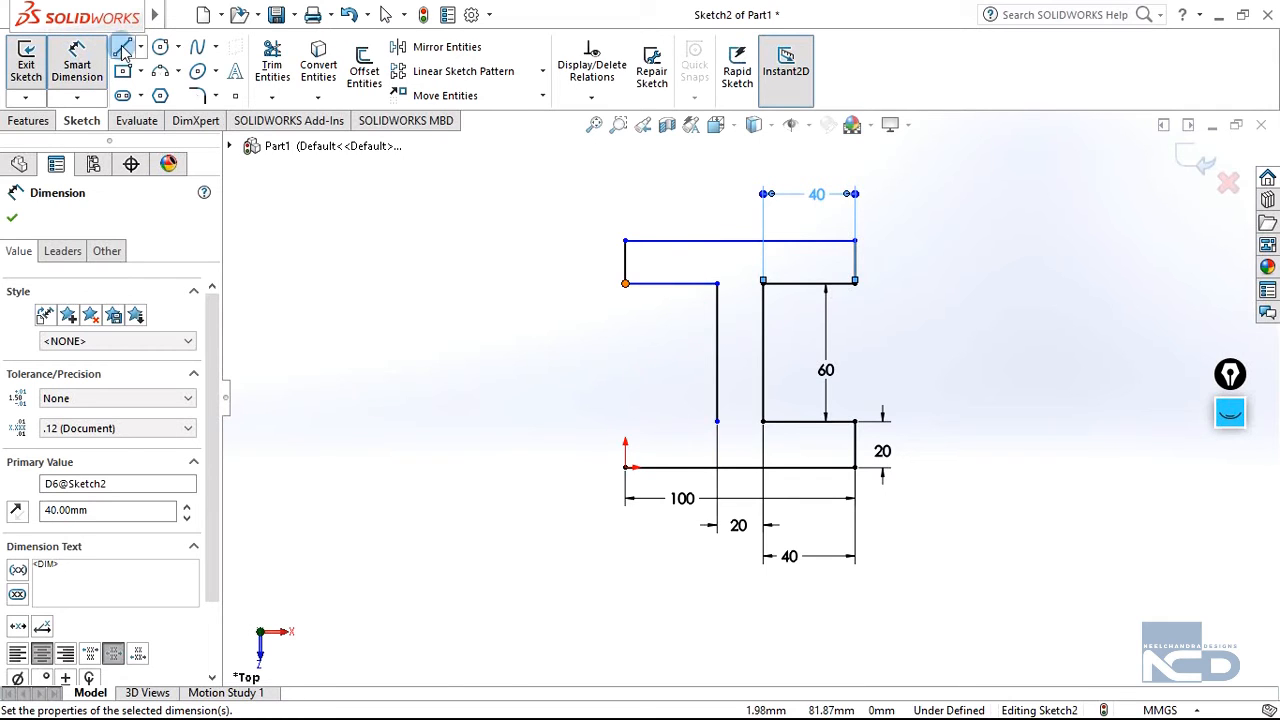
click(717, 421)
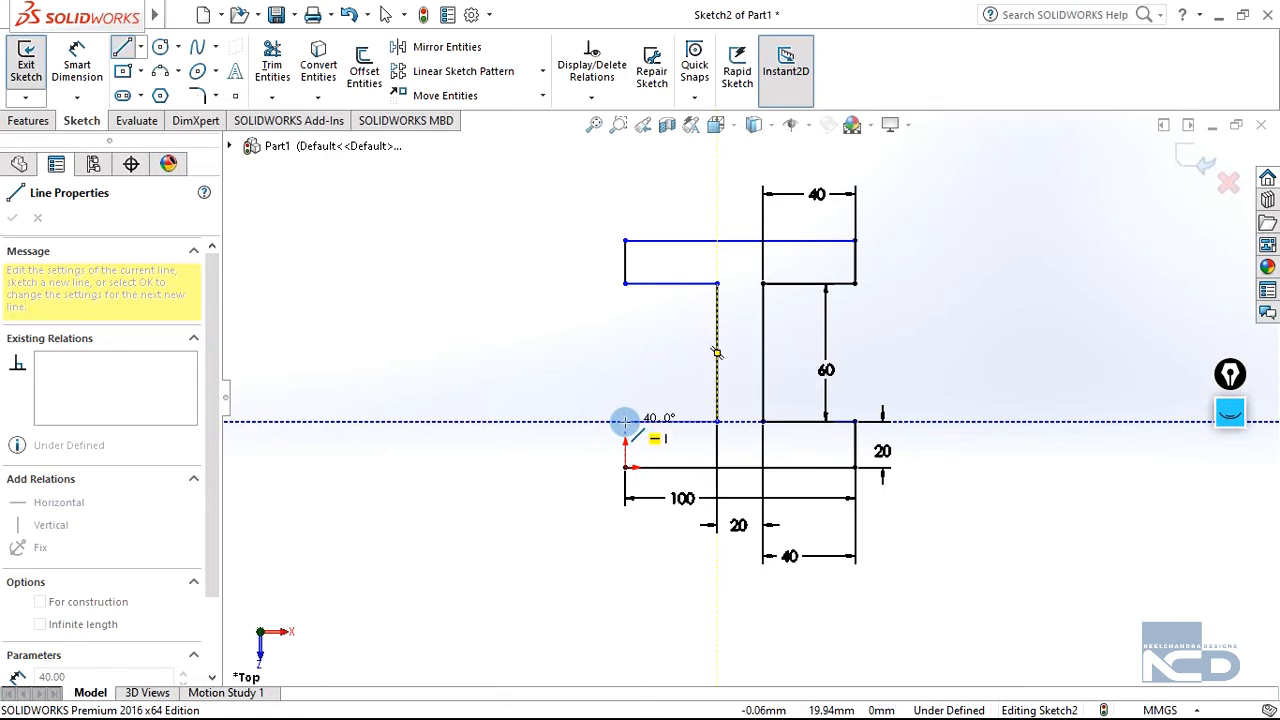
click(625, 421)
click(625, 467)
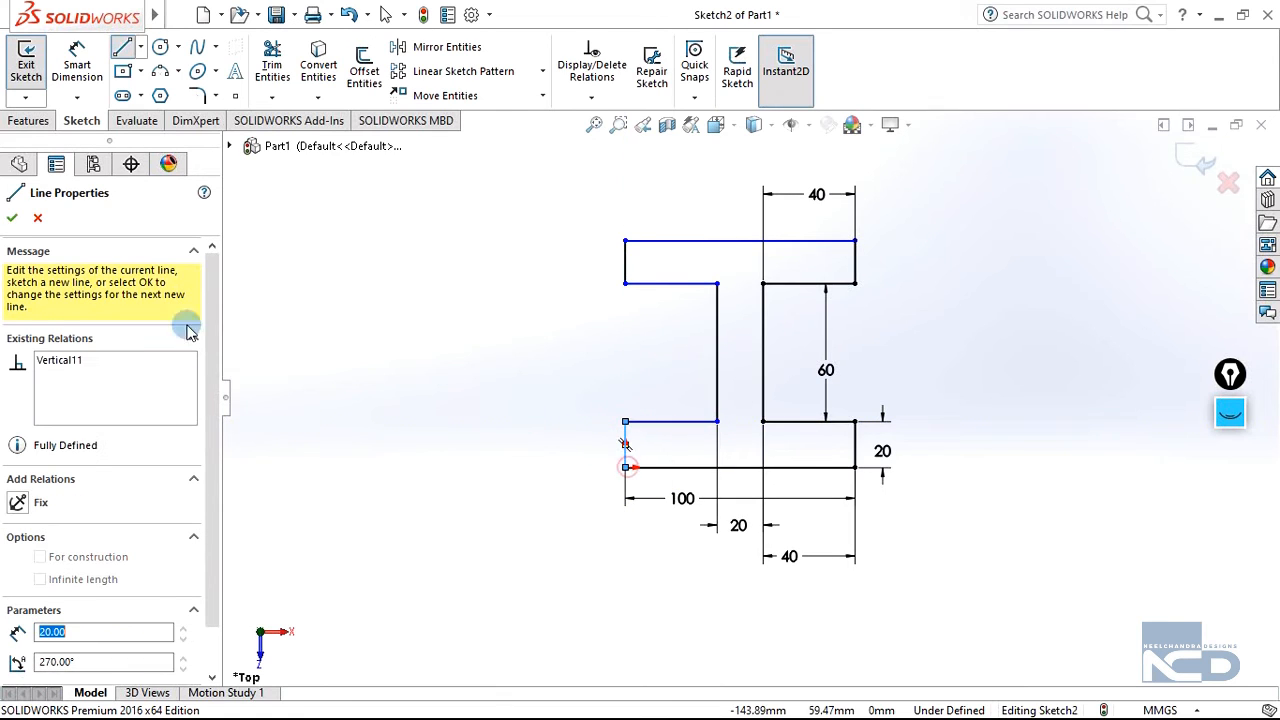
click(12, 217)
Dimension the top flange's left vertical edge to 20 mm.
click(86, 50)
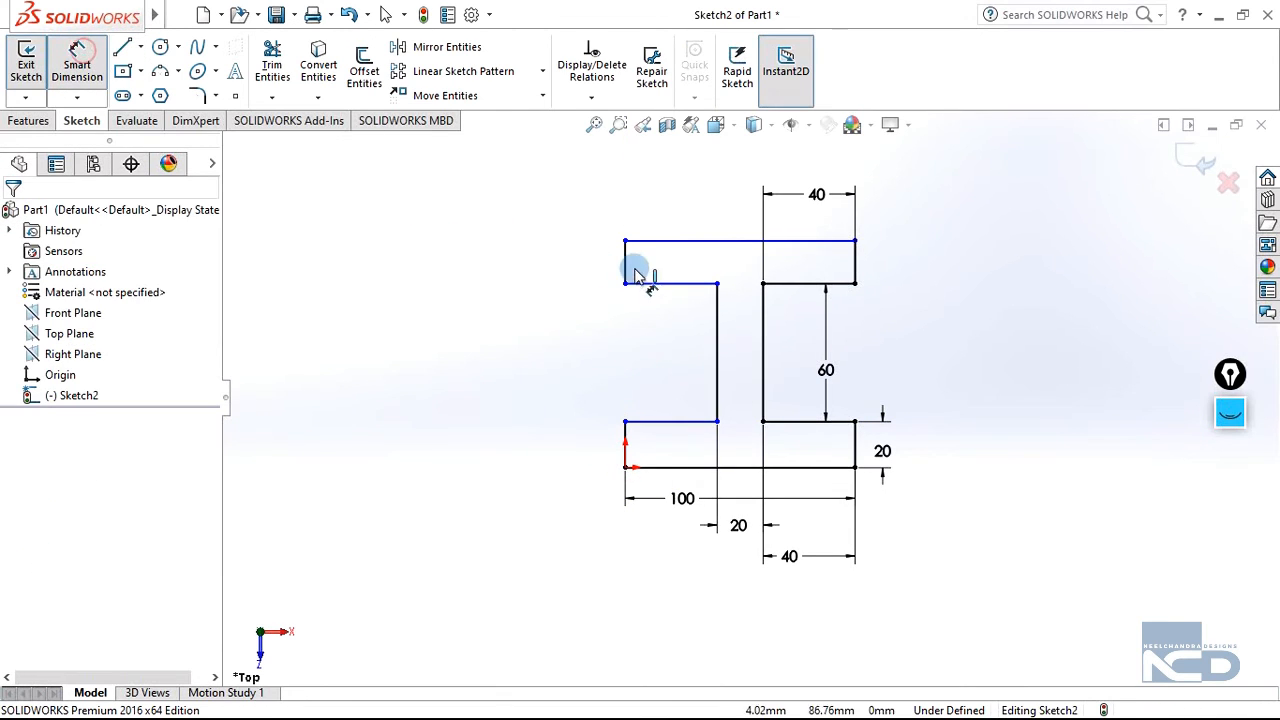
click(622, 272)
click(600, 272)
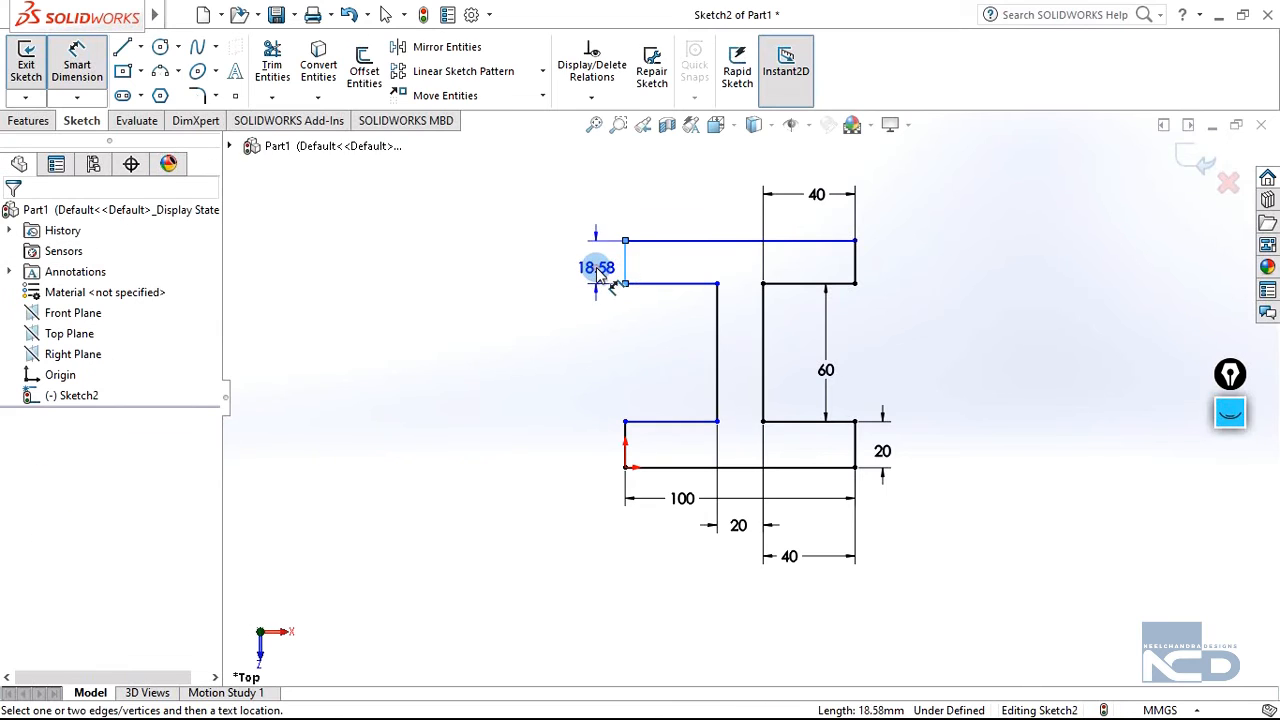
text(20)
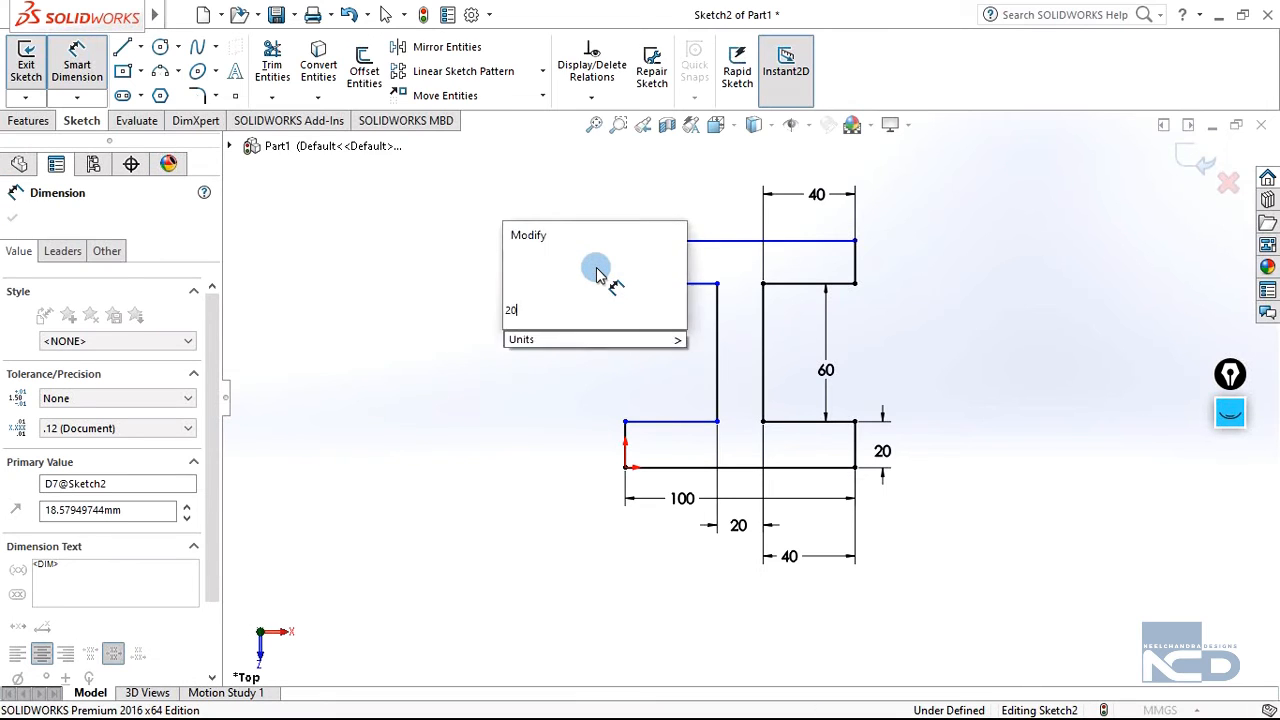
key(Return)
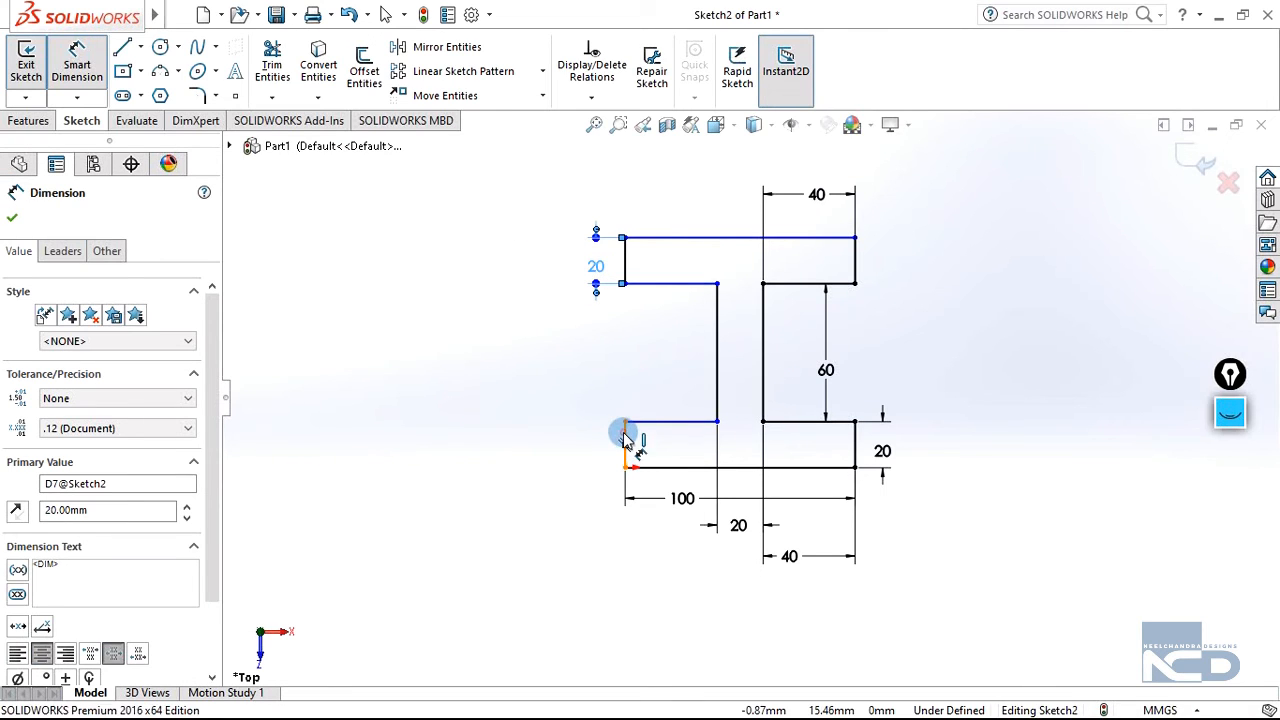
Dimension the bottom flange's left vertical edge at 20 mm.
click(624, 443)
click(589, 452)
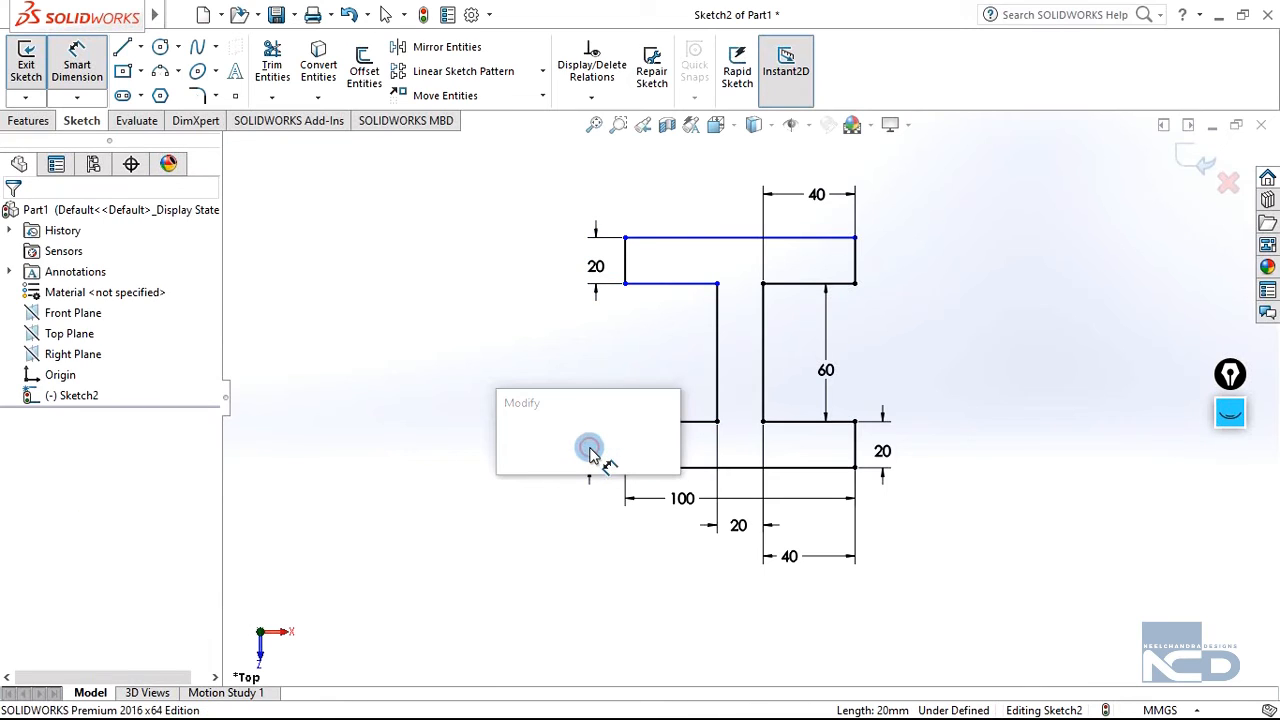
click(510, 445)
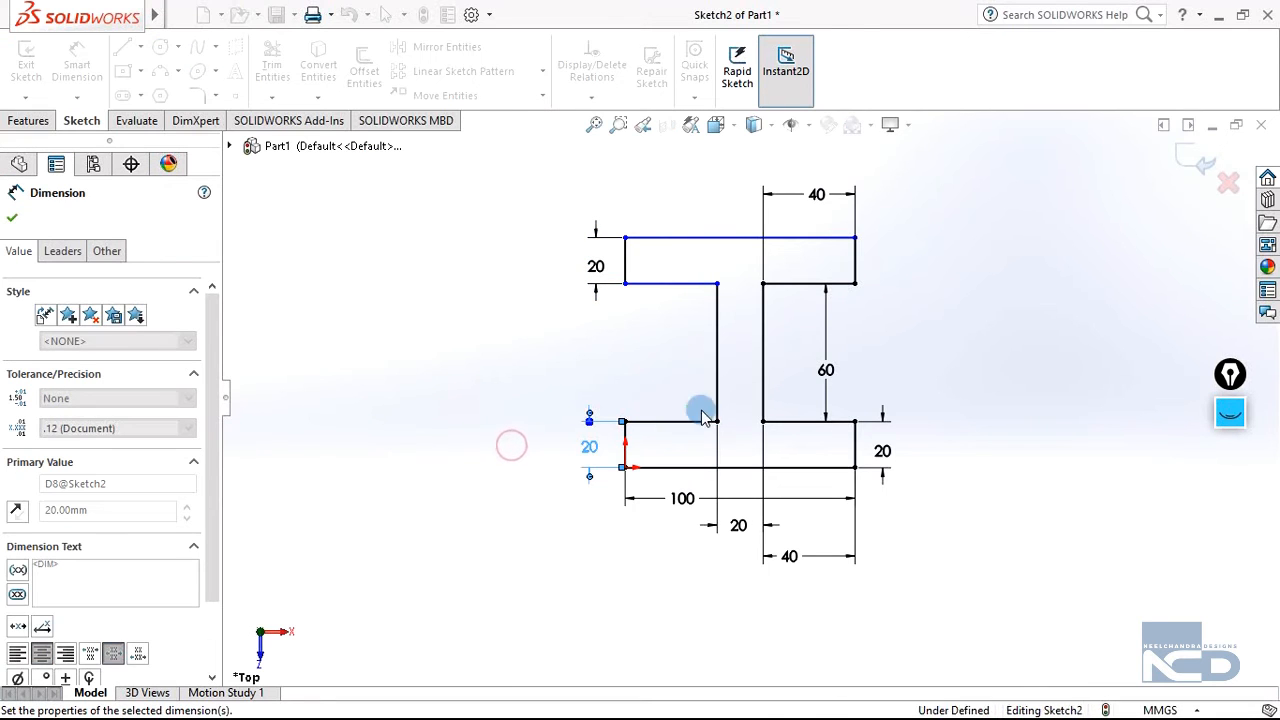
Dimension the gap between the two flanges on the left side of the web at 60 mm.
click(669, 285)
click(652, 421)
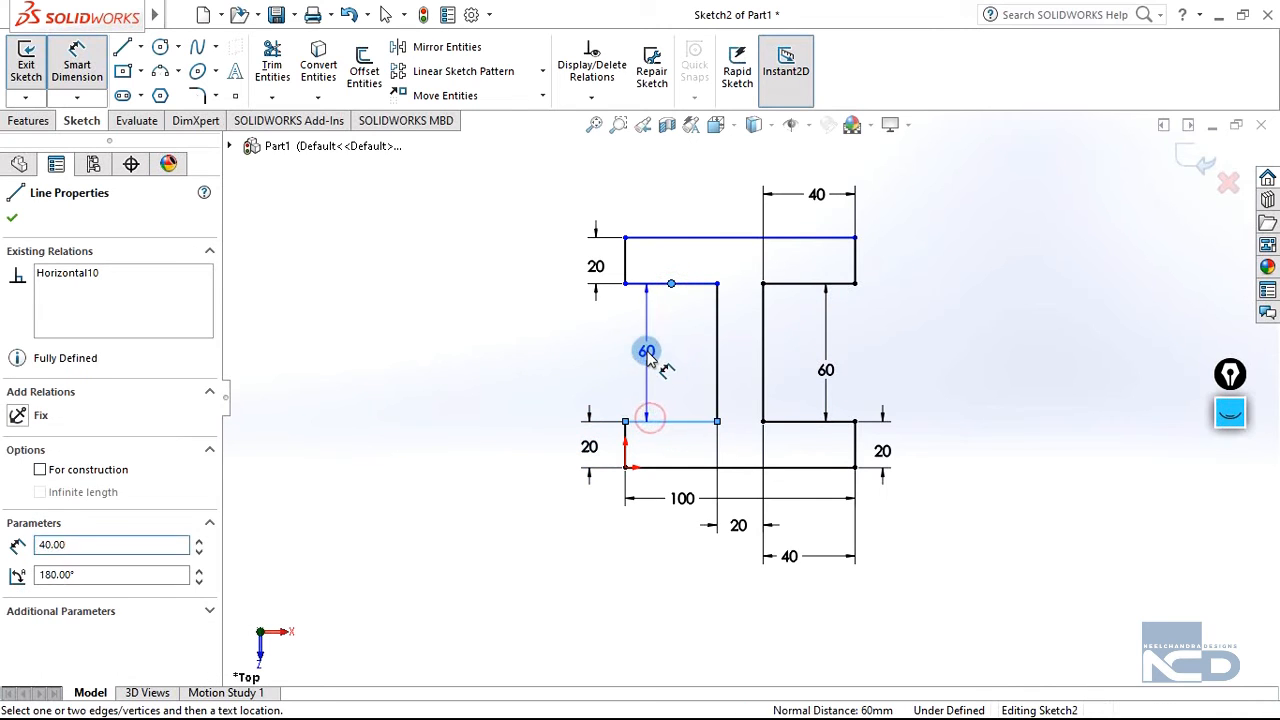
click(646, 355)
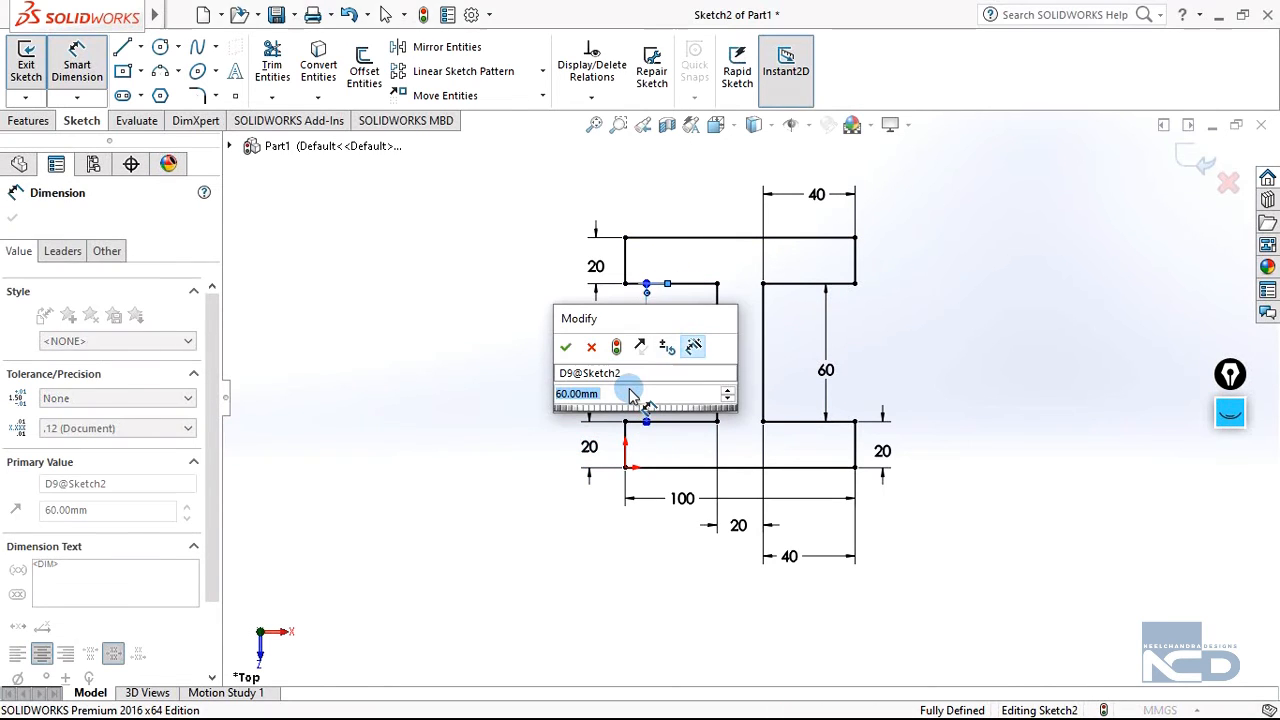
click(565, 346)
click(944, 368)
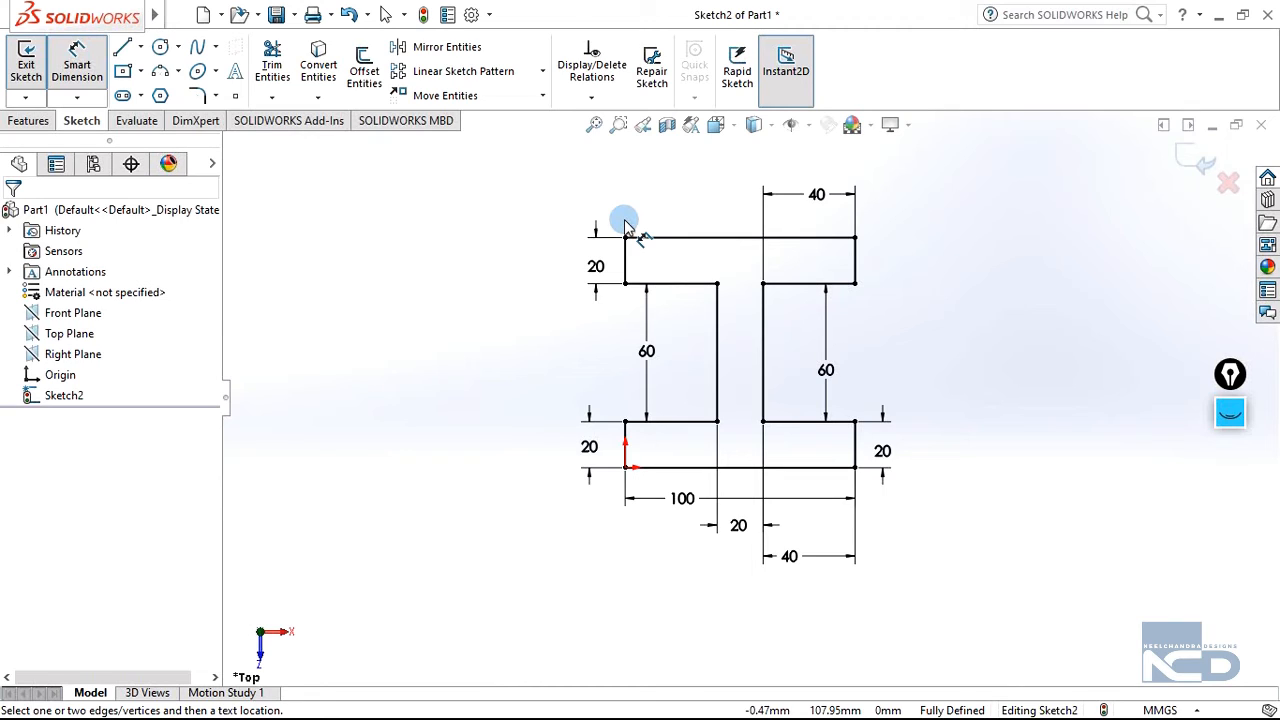
Switch to Solidworks Manual.pdf in Microsoft Edge and view the Level 1 drawings from the start of the first page.
key(alt+Tab)
key(alt+Tab)
key(alt+Tab)
key(alt+Tab)
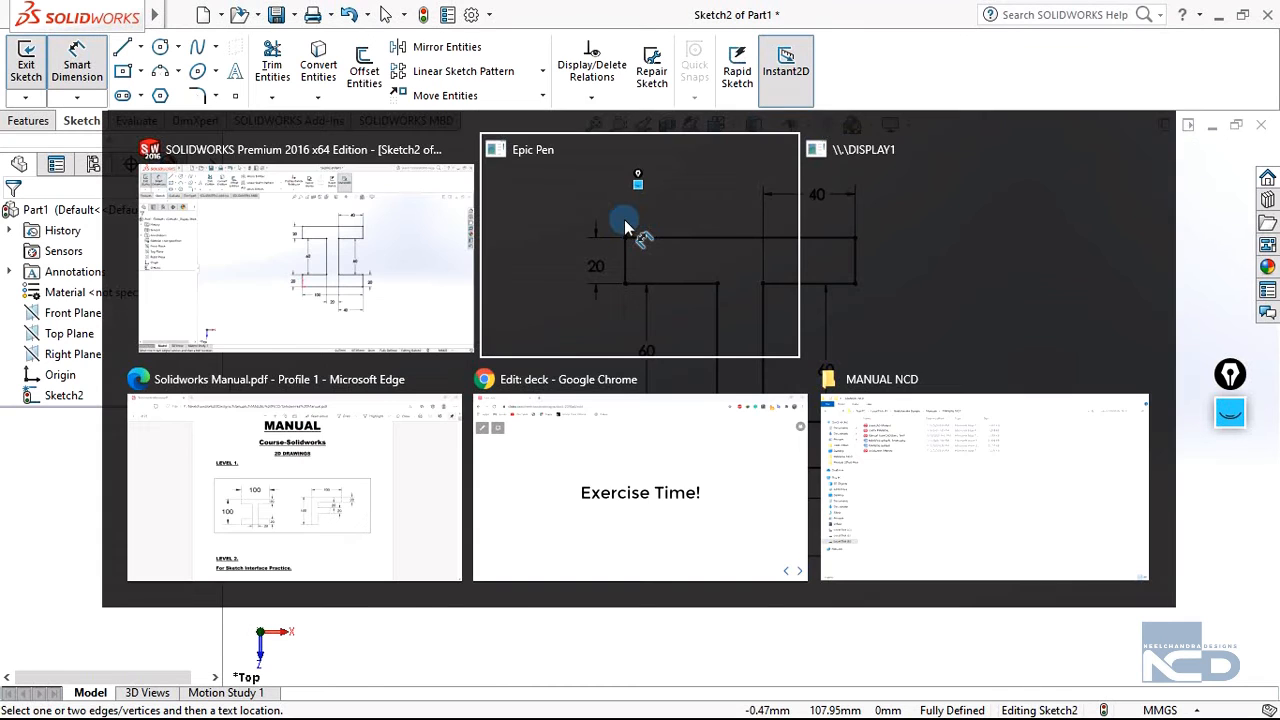
key(alt+Tab)
key(alt+Tab)
key(alt+Tab)
key(alt+Tab)
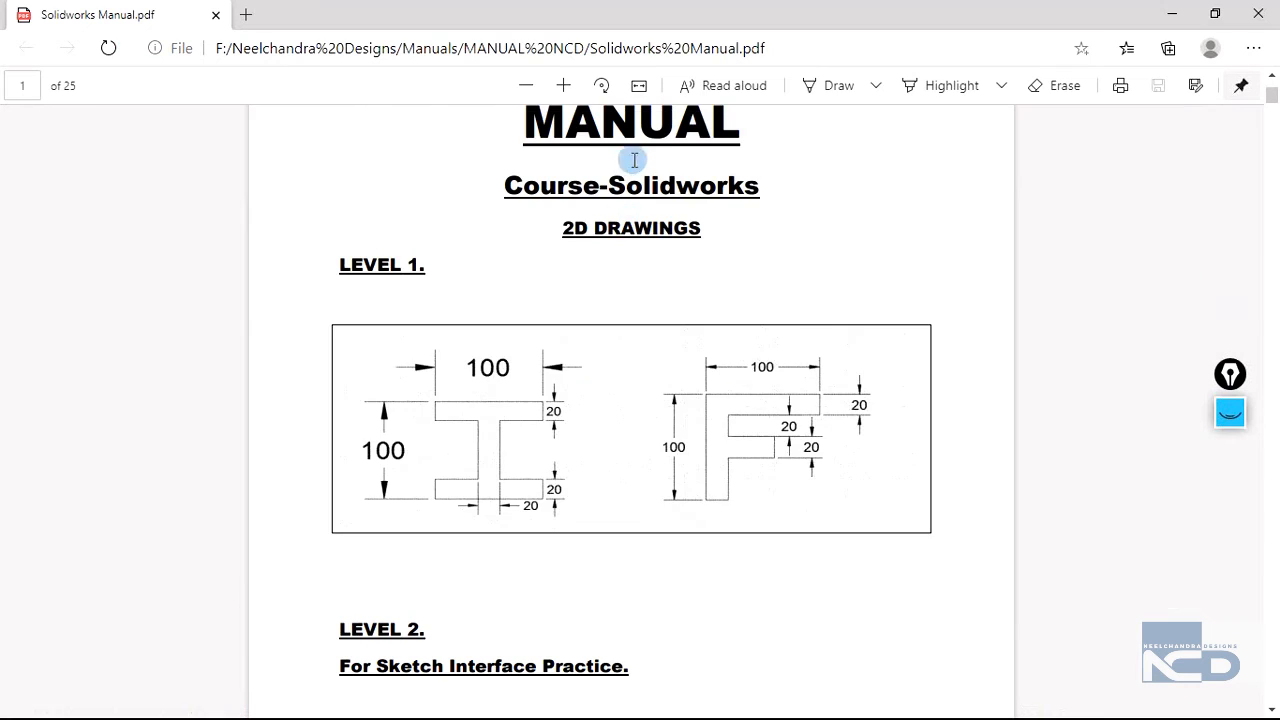
scroll(820, 243, up, 3)
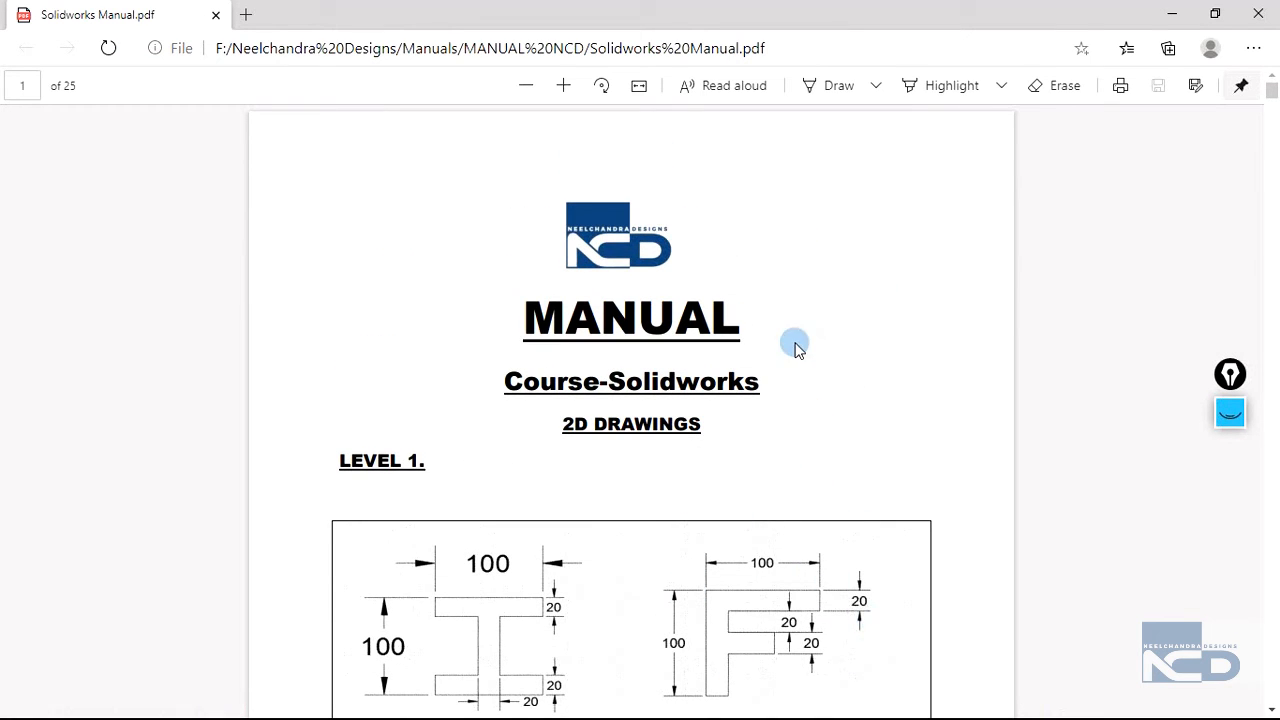
Clear the old pen annotations and draw a freehand E-shaped profile beside the manual's logo, with its overall height marked 100.
click(1229, 411)
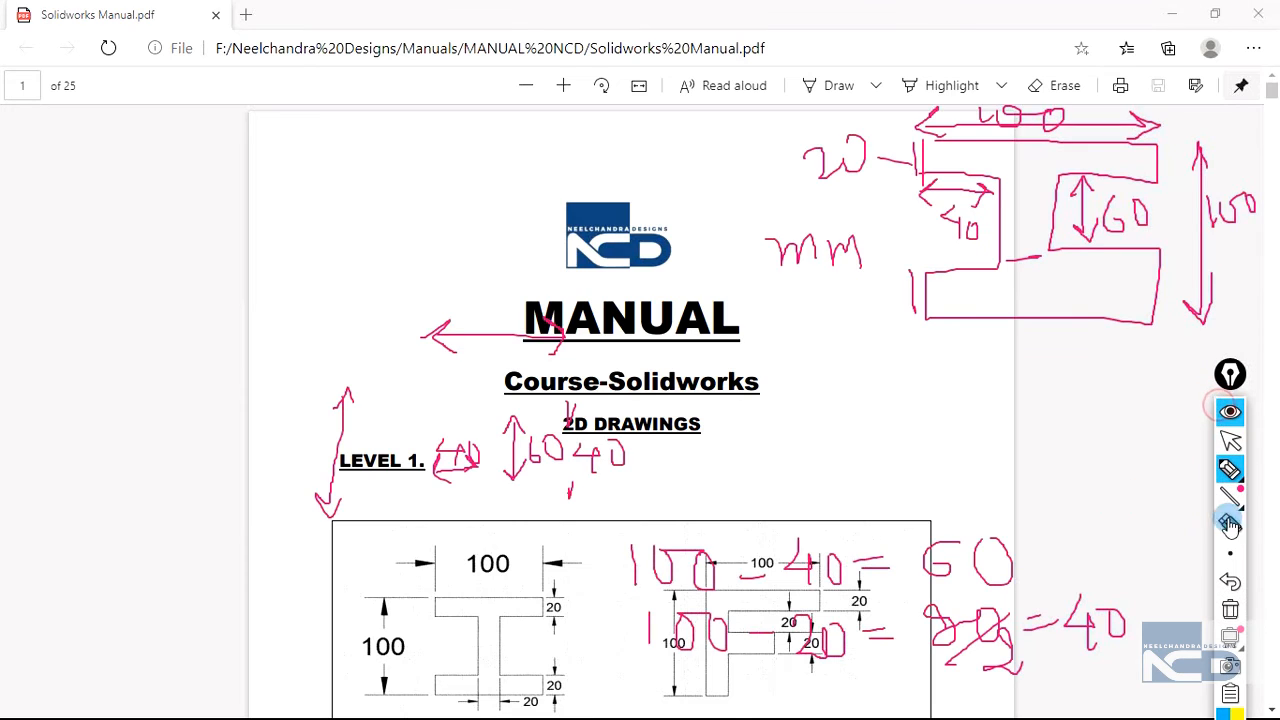
click(1230, 609)
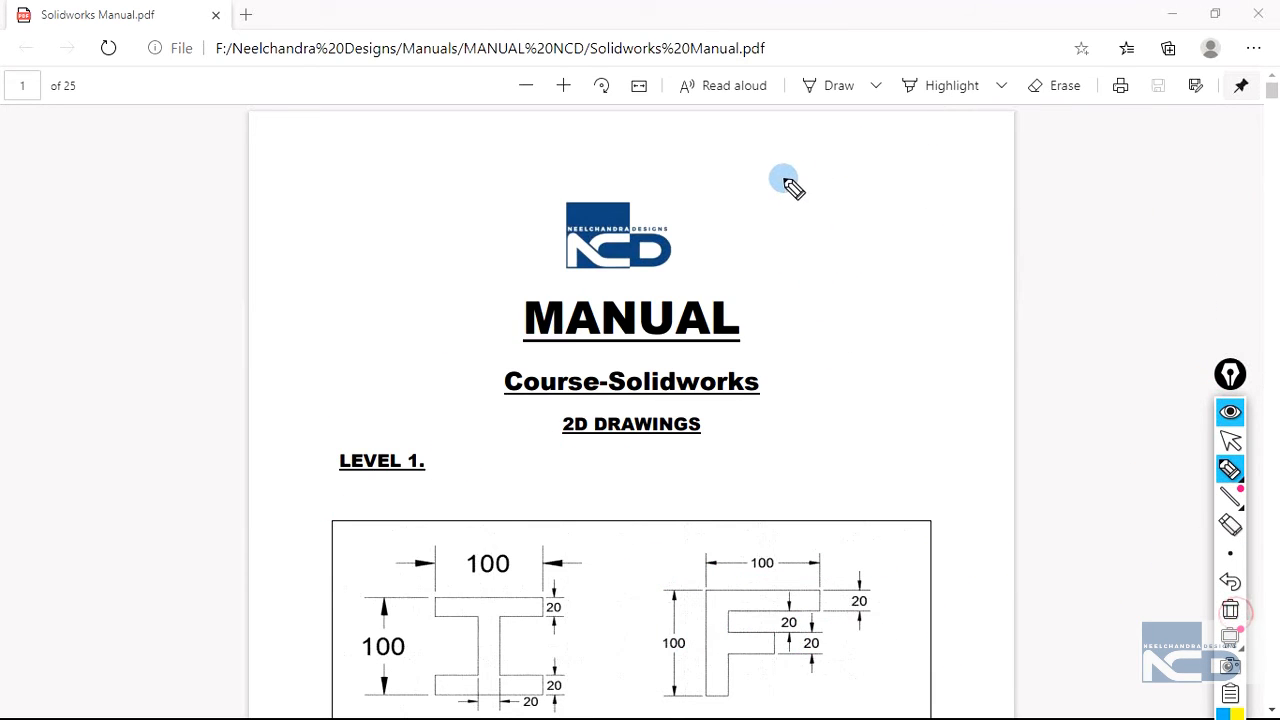
mouse_move(783, 153)
mouse_down()
mouse_move(783, 277)
mouse_move(858, 282)
mouse_move(889, 261)
mouse_move(807, 234)
mouse_move(873, 211)
mouse_move(887, 189)
mouse_move(809, 185)
mouse_move(879, 163)
mouse_move(886, 136)
mouse_move(800, 129)
mouse_move(751, 270)
mouse_up()
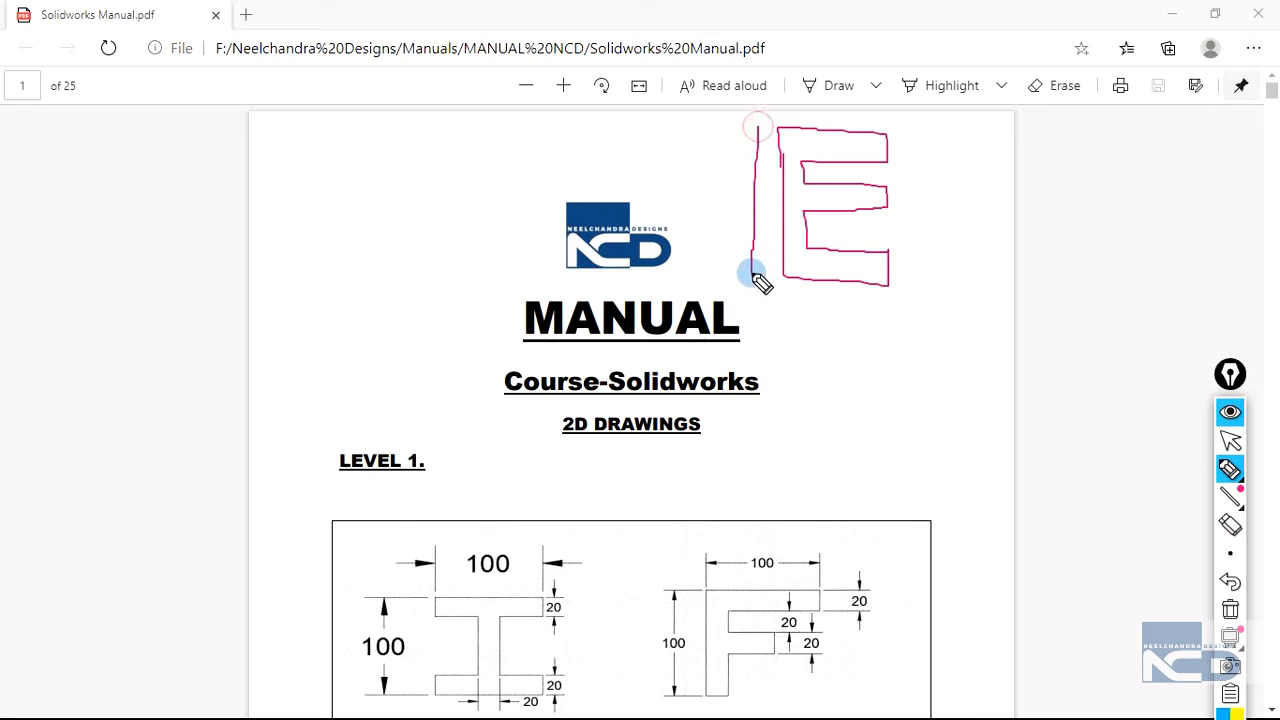
mouse_move(692, 174)
mouse_down()
mouse_move(694, 206)
mouse_move(725, 180)
mouse_up()
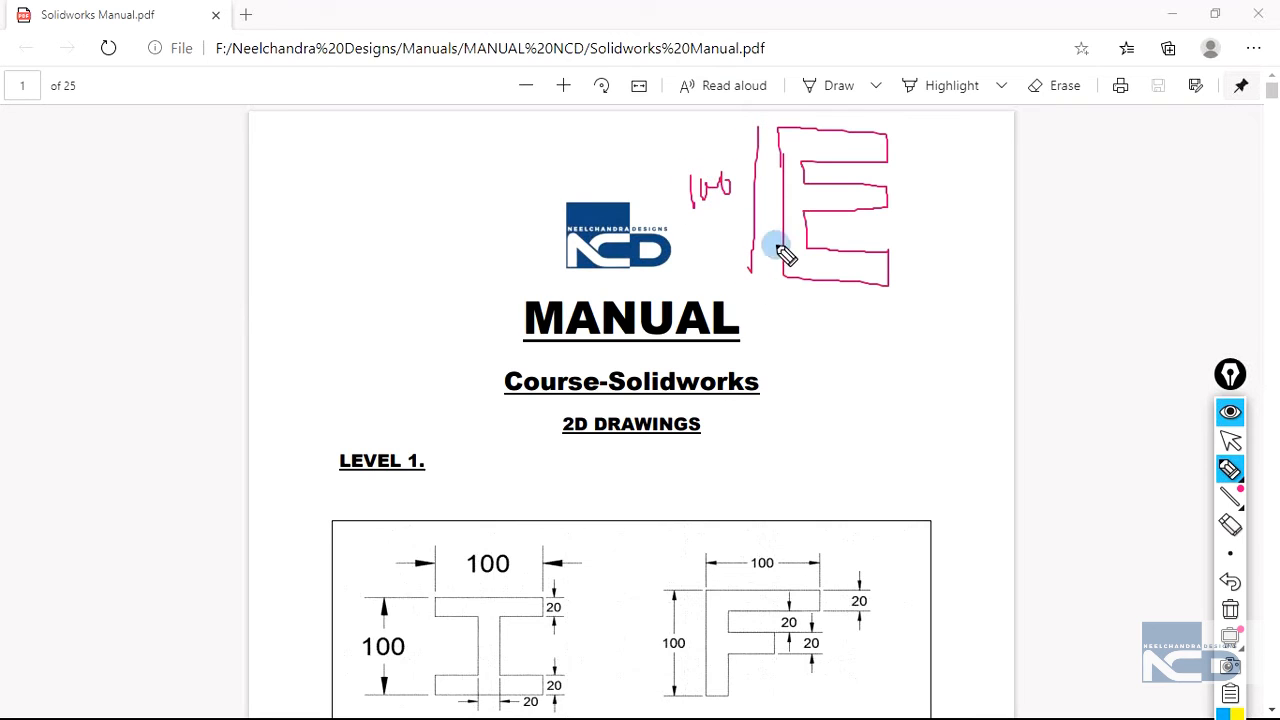